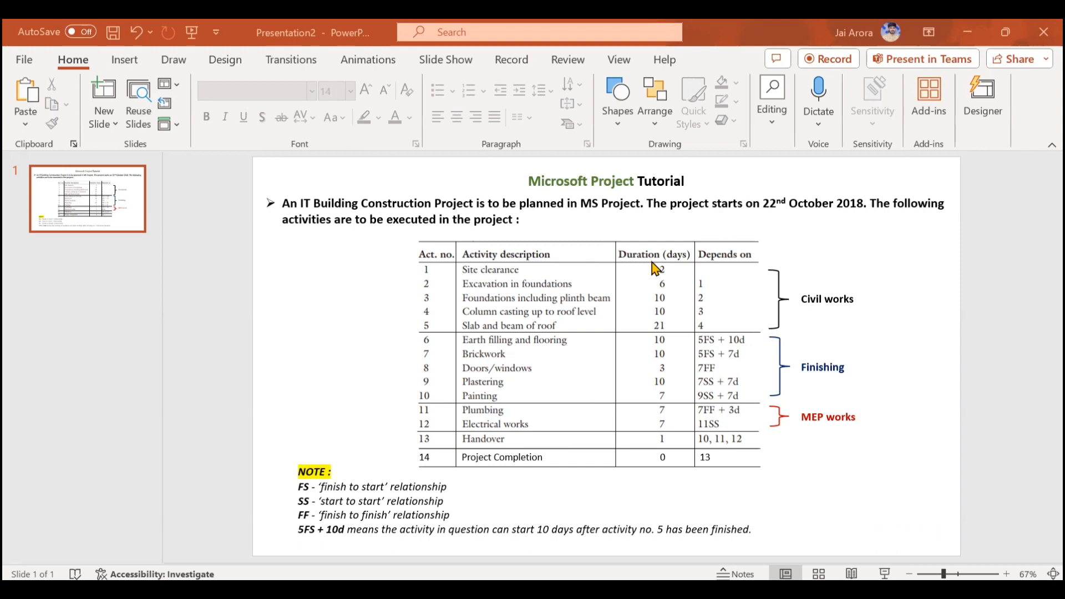
Switch from the PowerPoint brief to Microsoft Project and insert a summary task named "IT Building Construction"
left_click(970, 26)
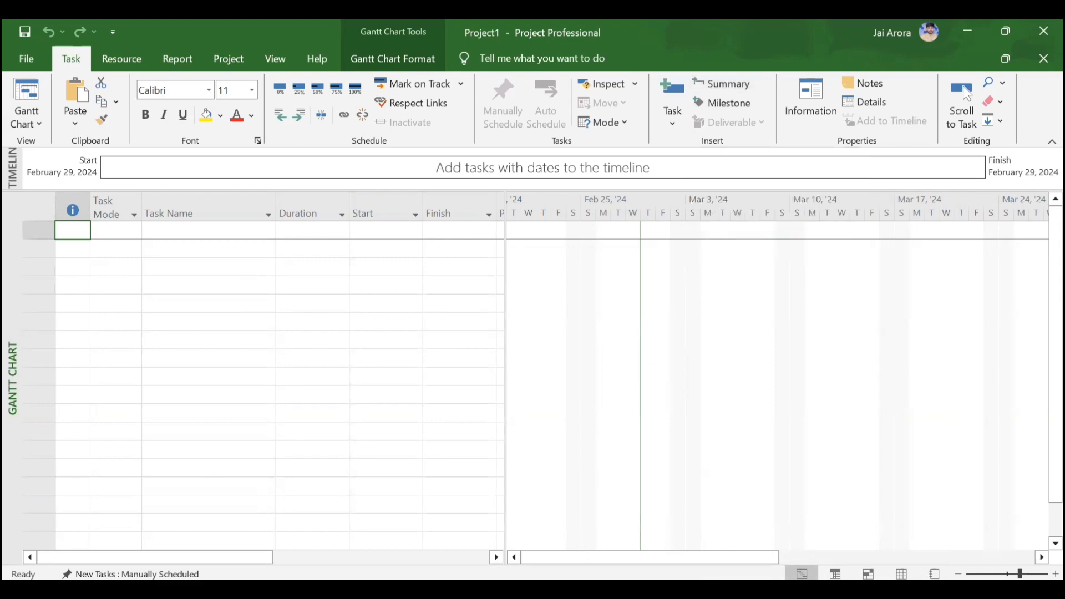
key("alt+Tab")
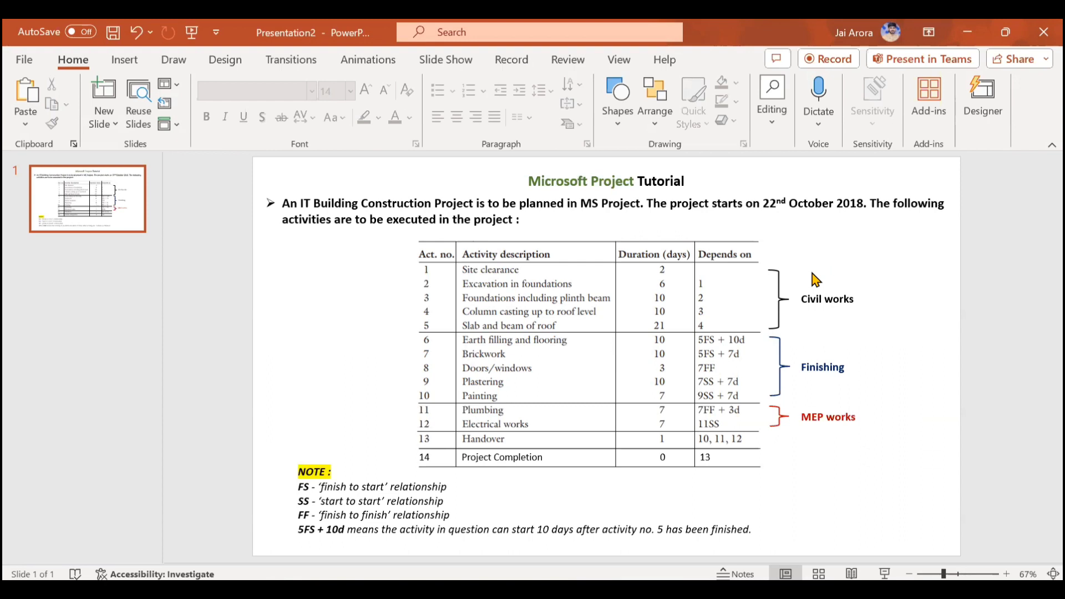
left_click(981, 31)
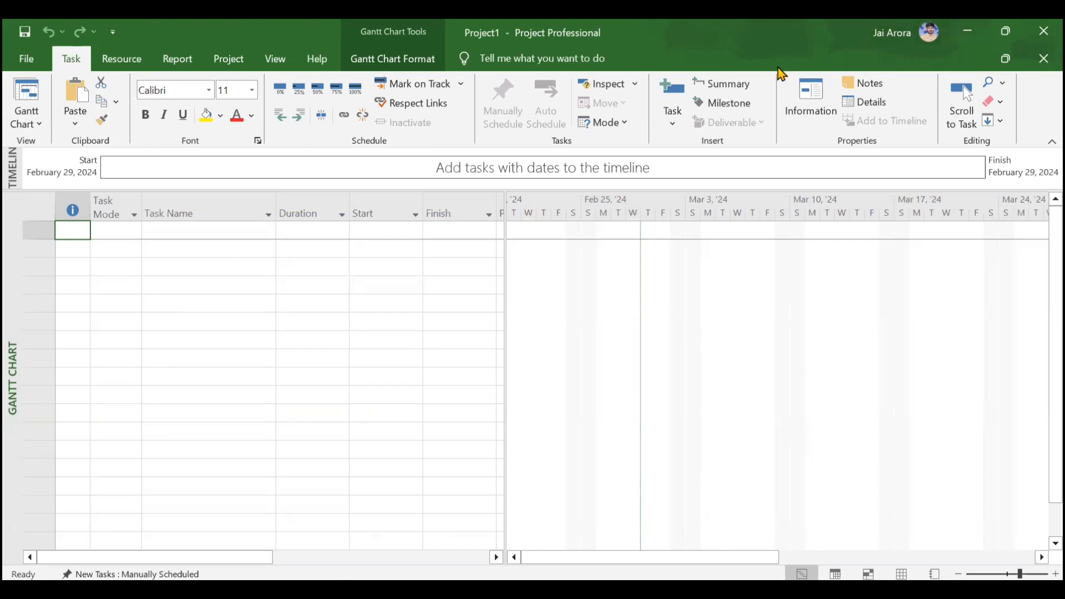
left_click(673, 123)
left_click(721, 84)
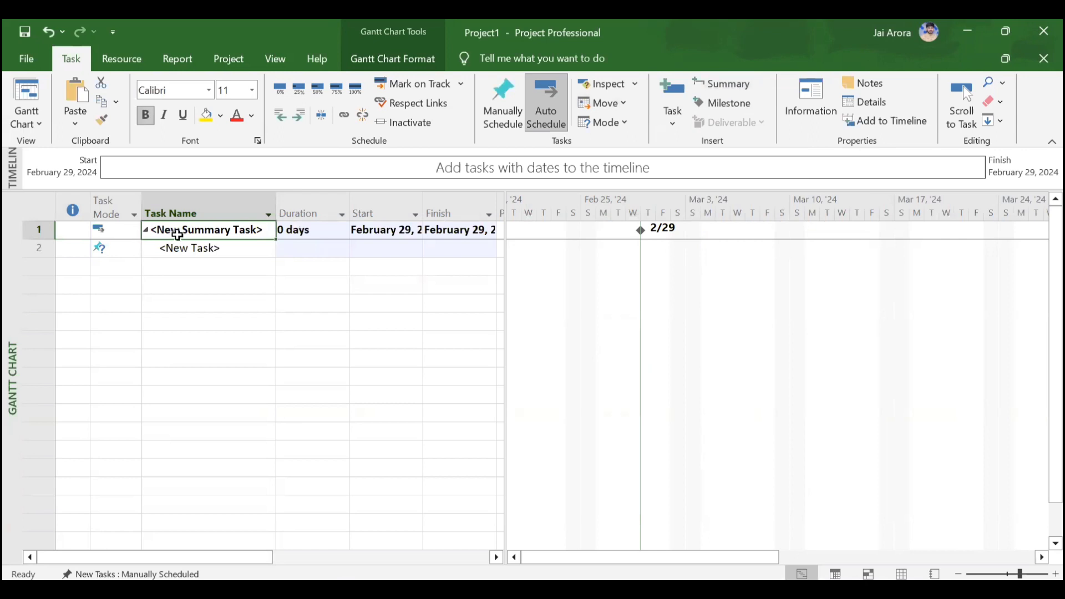
type("IT Bui")
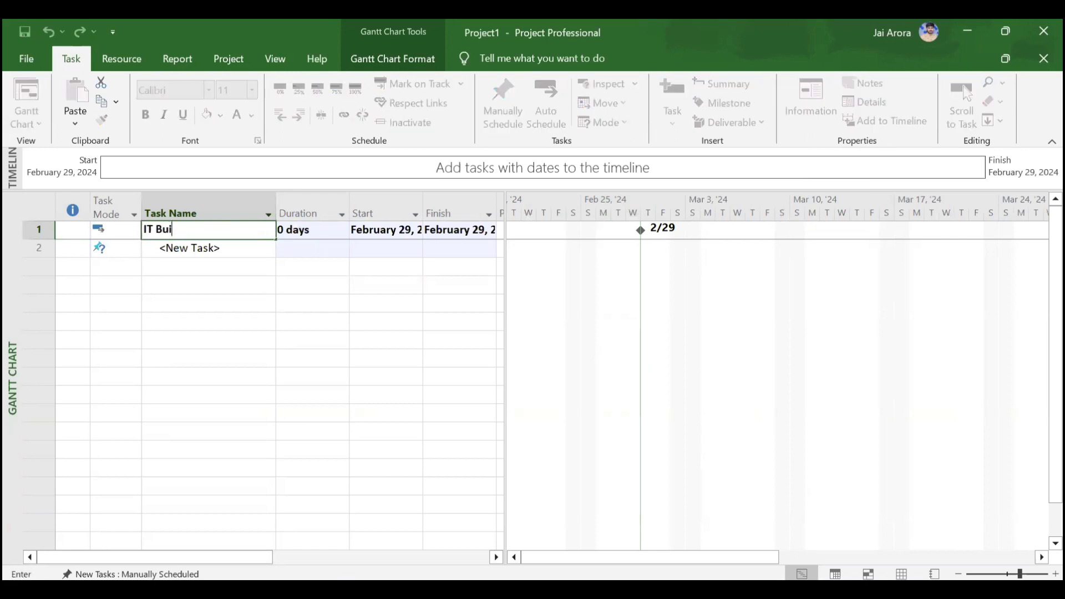
type("lding Construction")
key("Return")
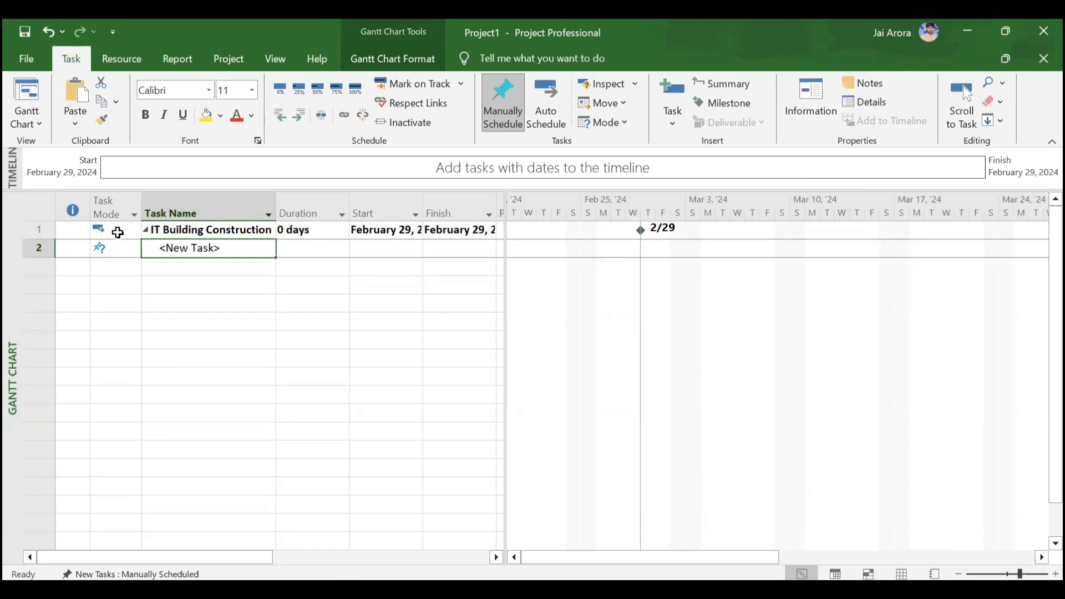
Change the project's scheduling options so that newly created tasks are Auto Scheduled
left_click(117, 232)
left_click(134, 230)
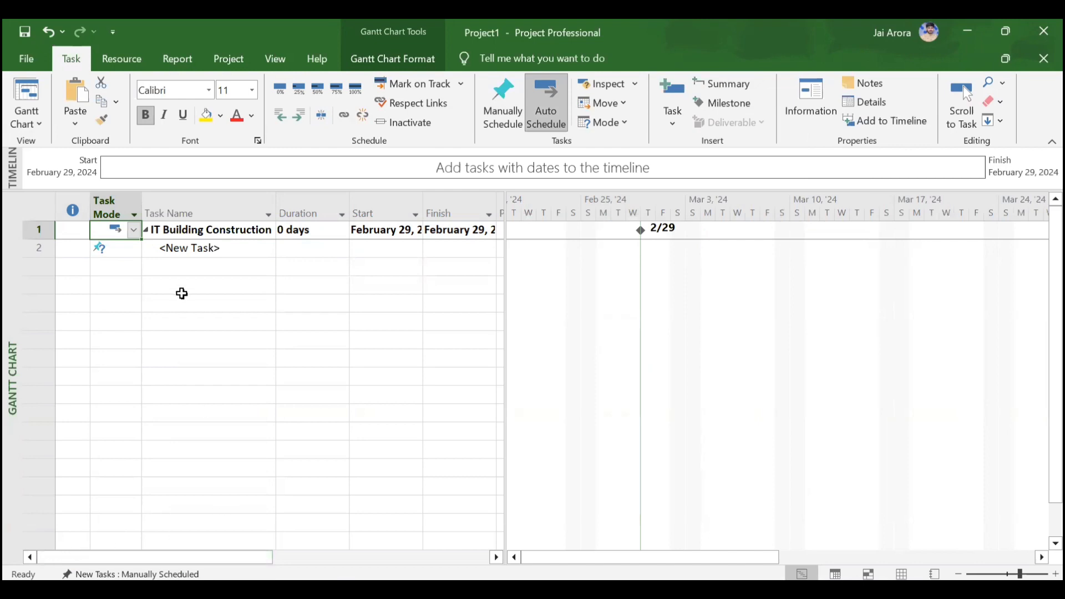
left_click(29, 58)
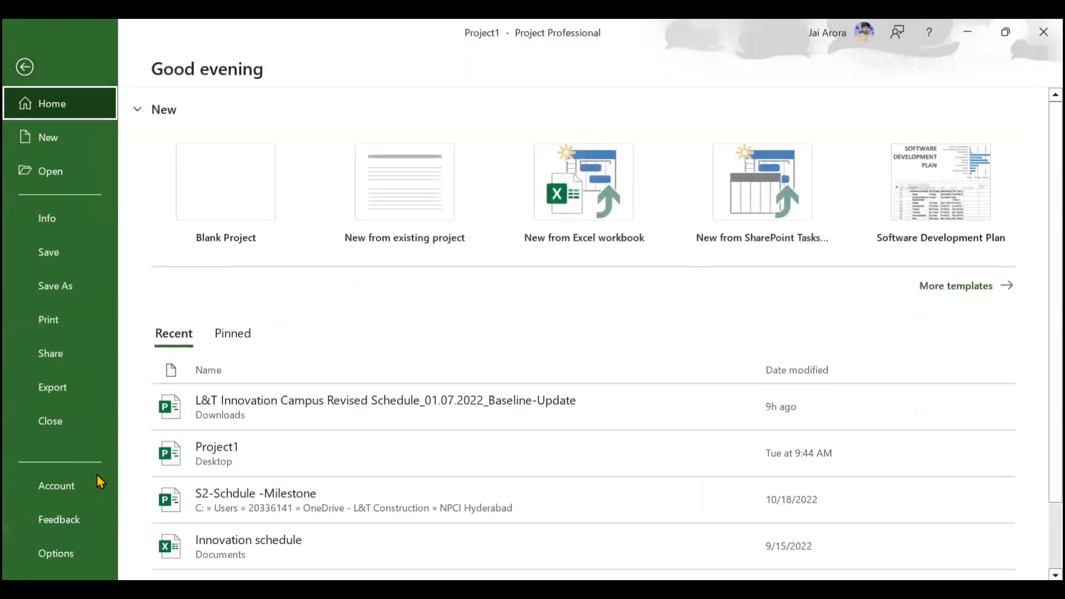
left_click(74, 550)
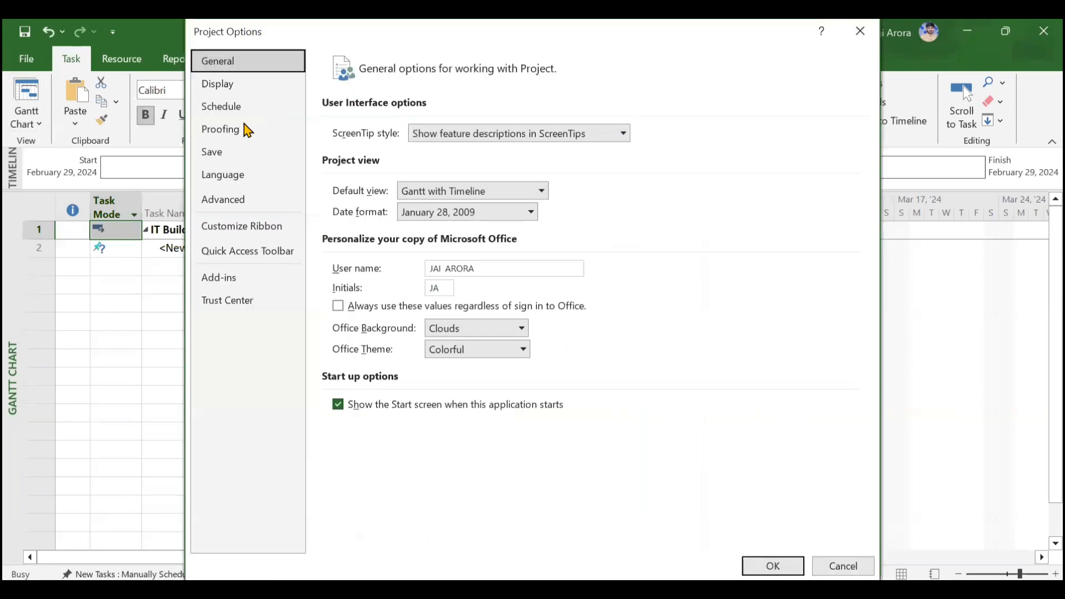
left_click(246, 115)
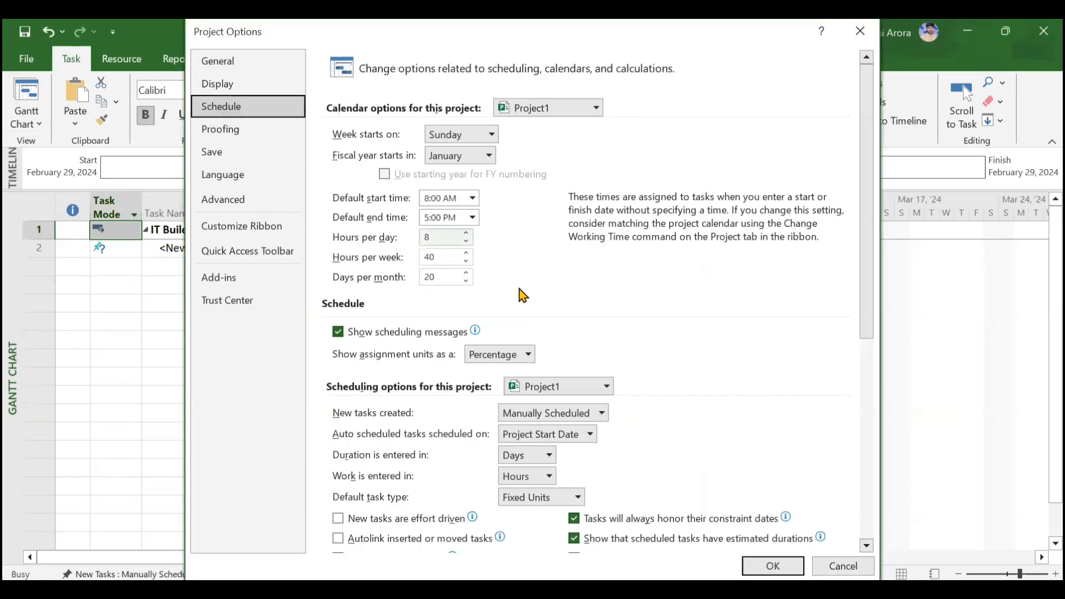
left_click(564, 414)
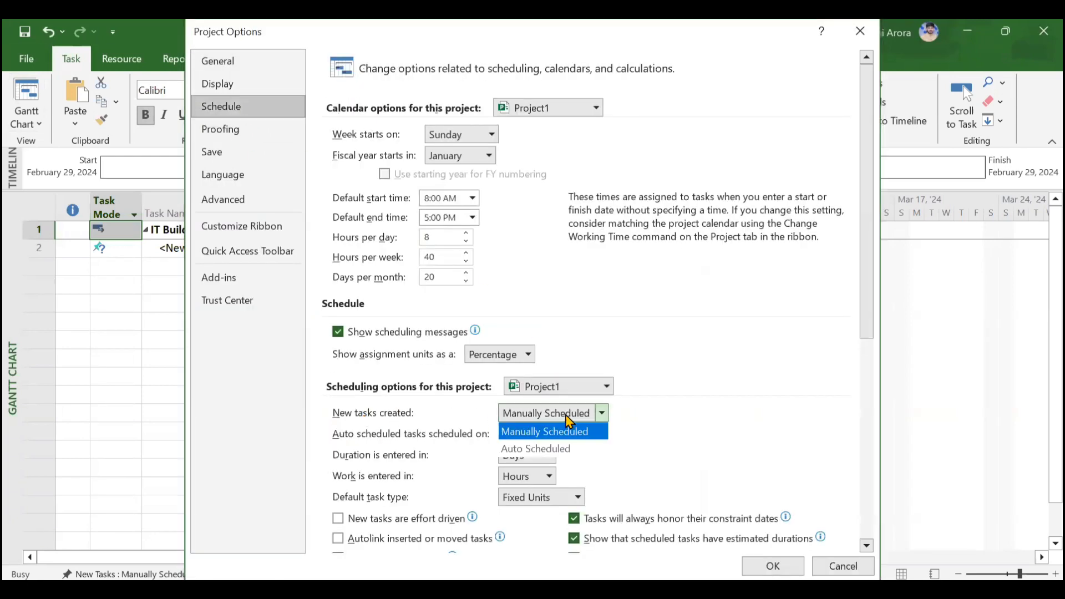
left_click(719, 412)
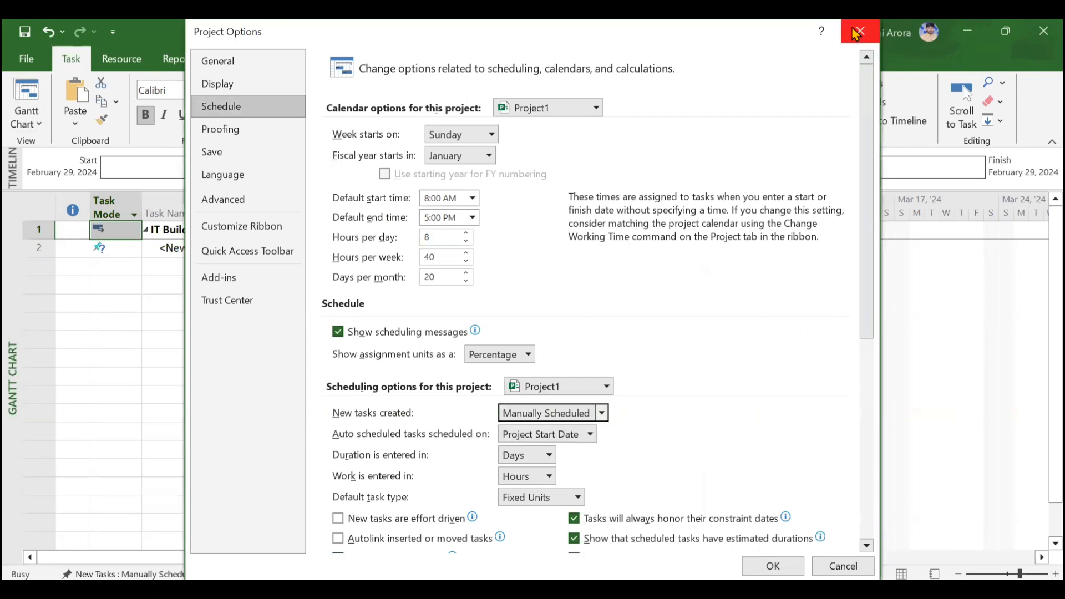
left_click(571, 412)
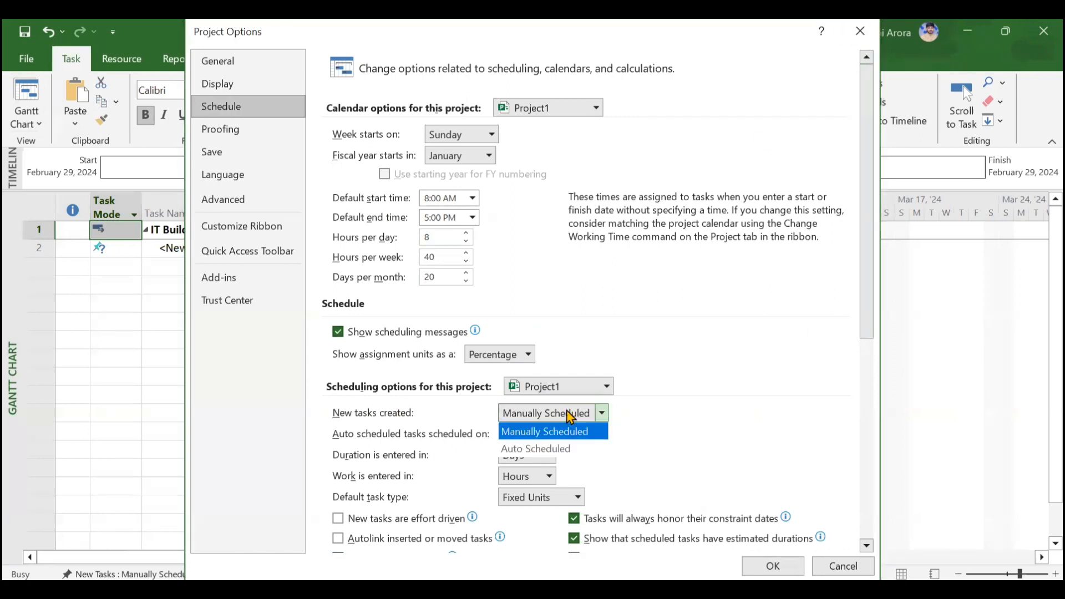
left_click(557, 449)
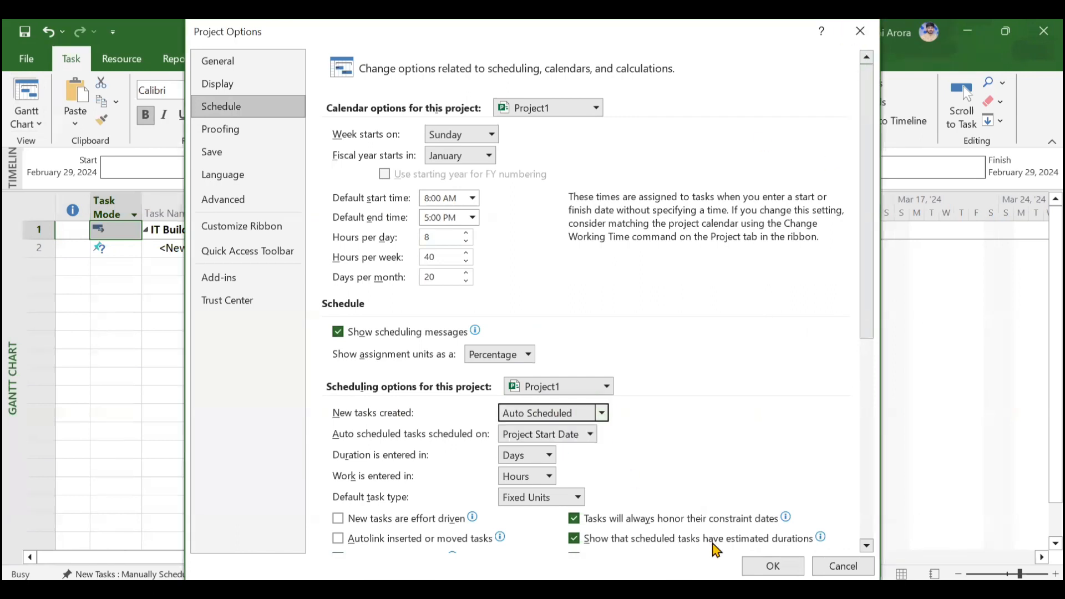
left_click(765, 566)
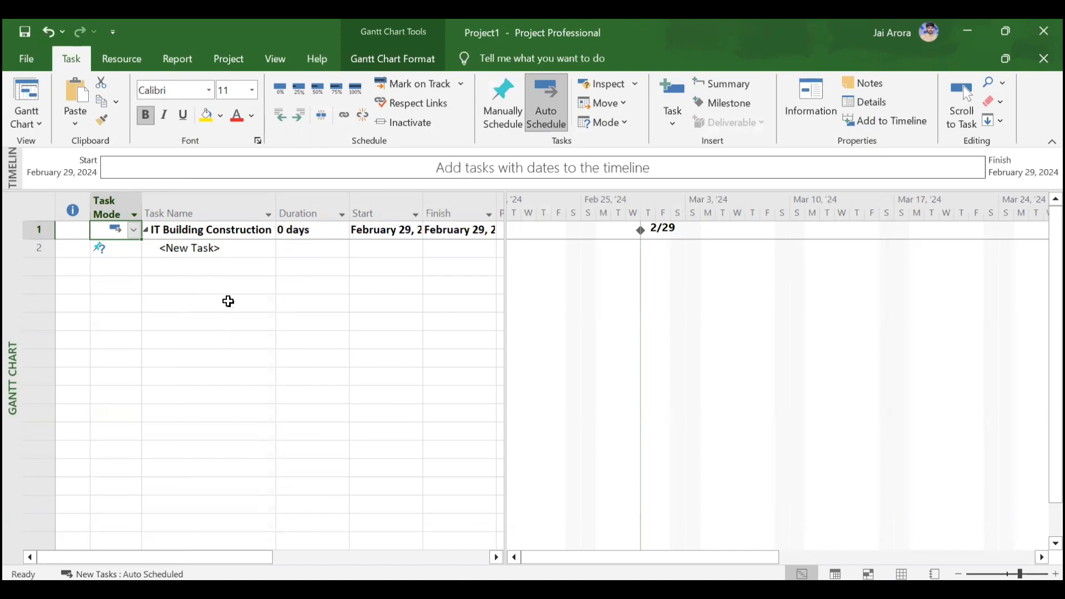
Widen the Start column to fit its dates and enlarge the task table beside the Gantt chart
left_click(394, 232)
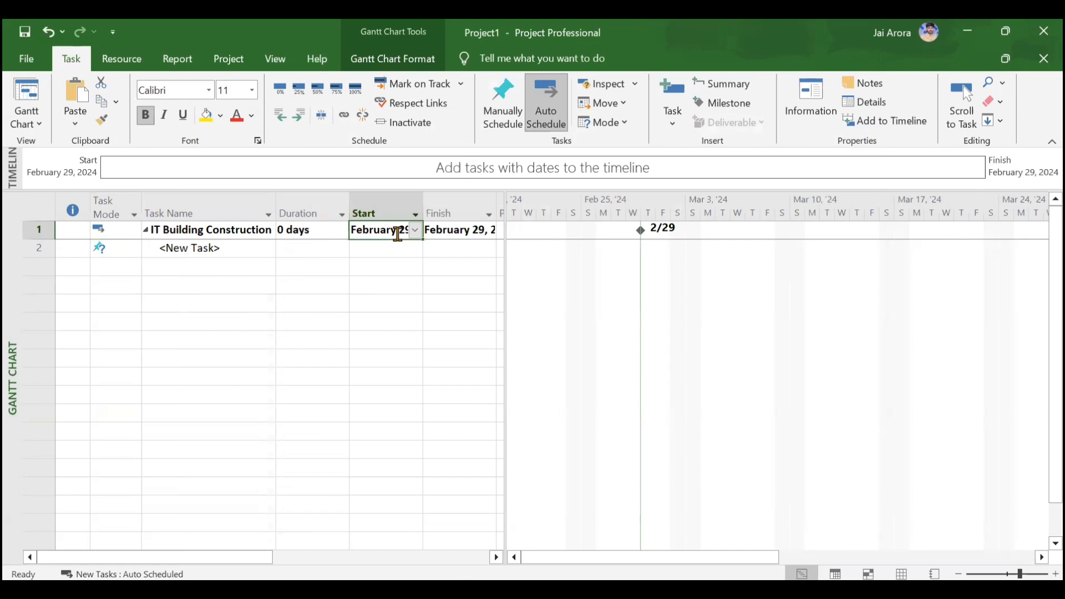
double_click(422, 215)
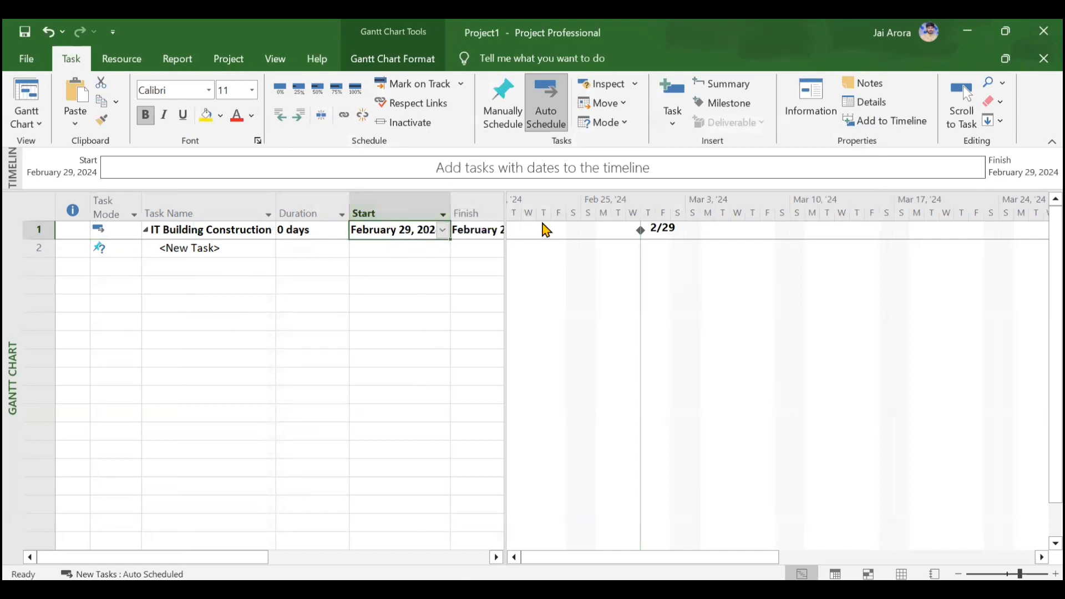
left_click_drag(506, 208, 547, 210)
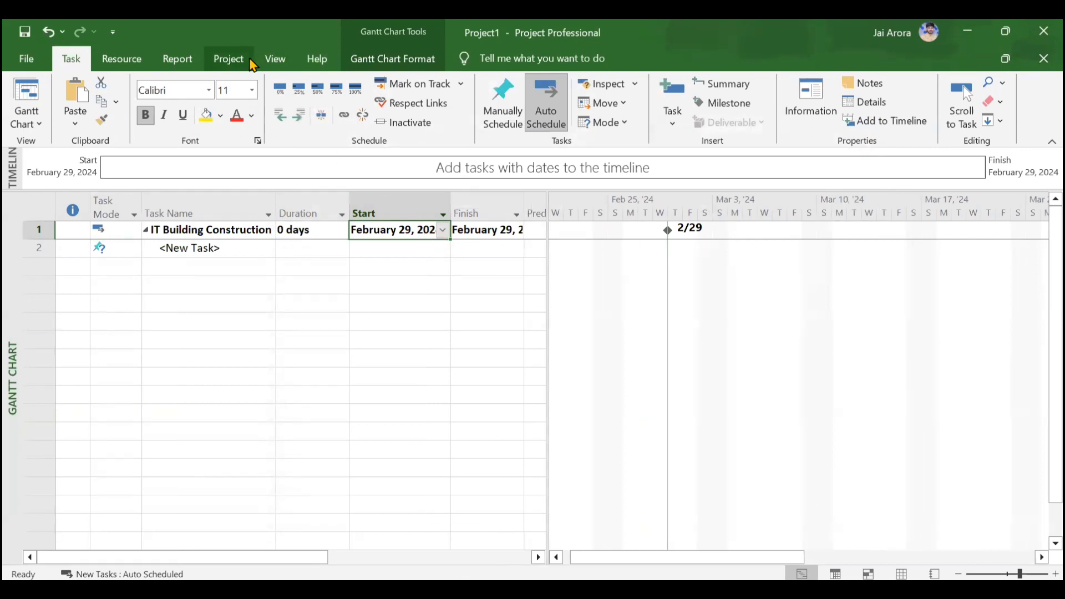
Set the project's start date to October 22, 2018 in the project information
left_click(229, 59)
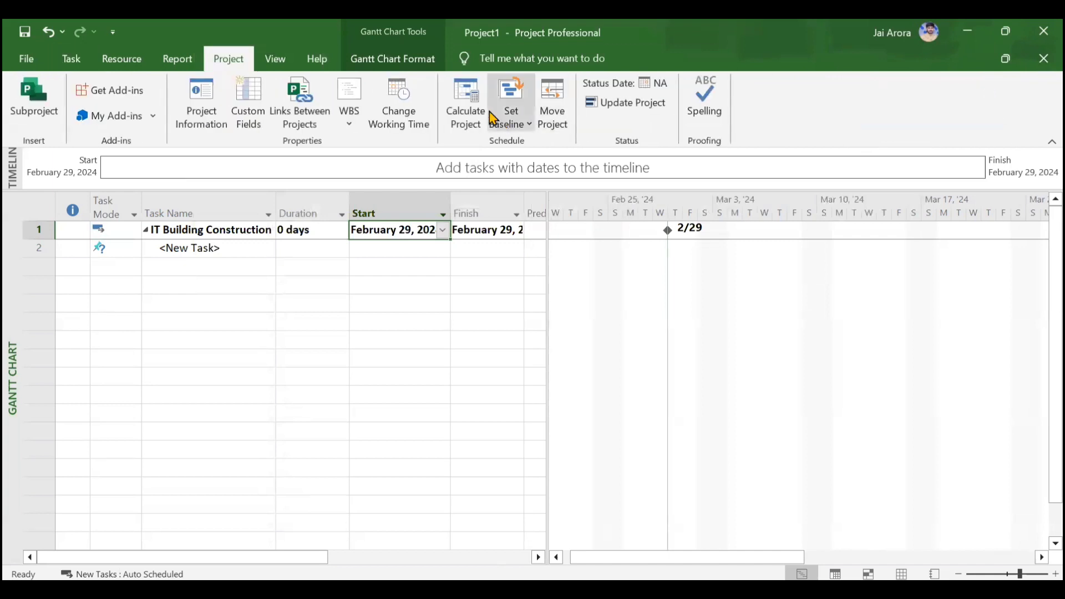
left_click(206, 108)
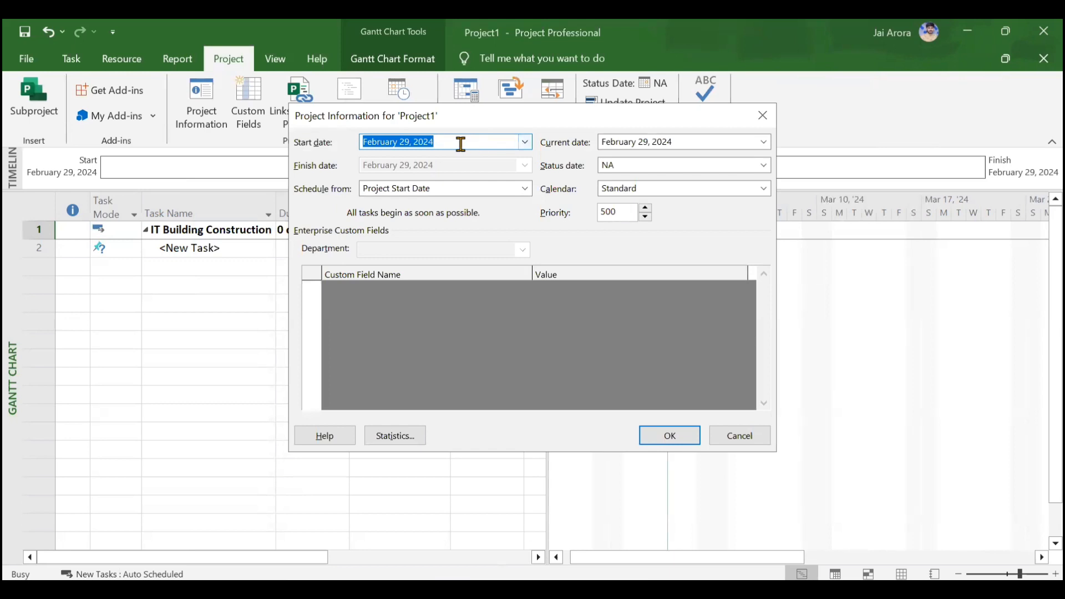
key("BackSpace")
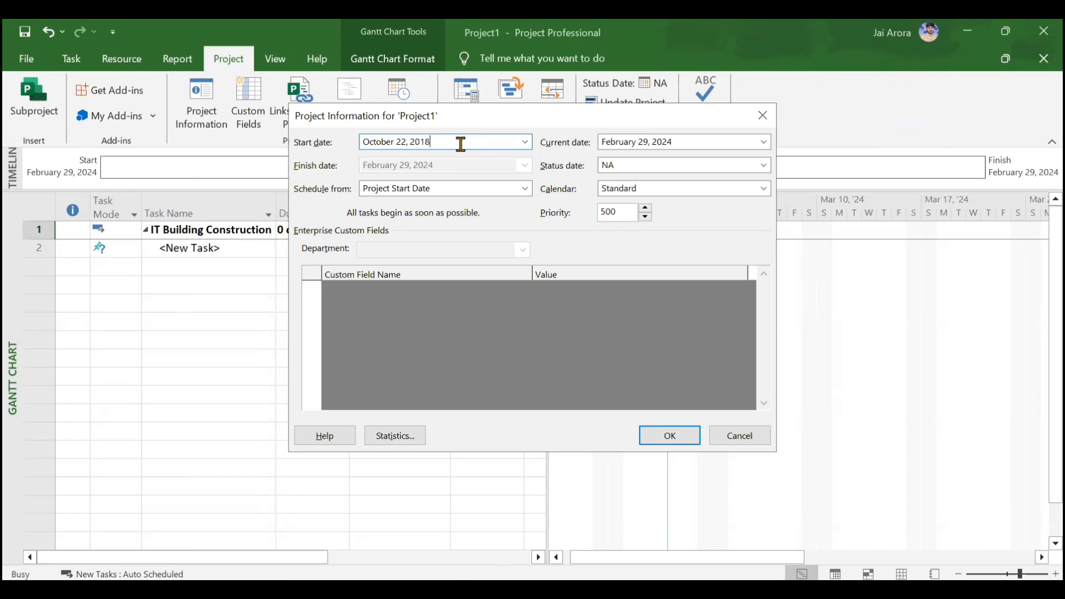
type("October 22, 2018")
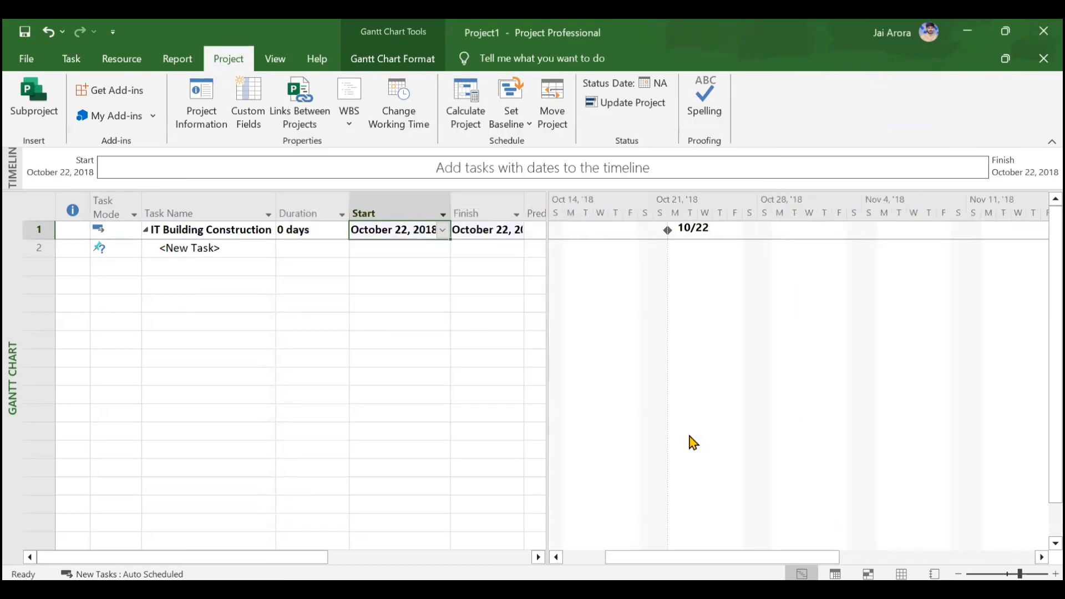
left_click(688, 441)
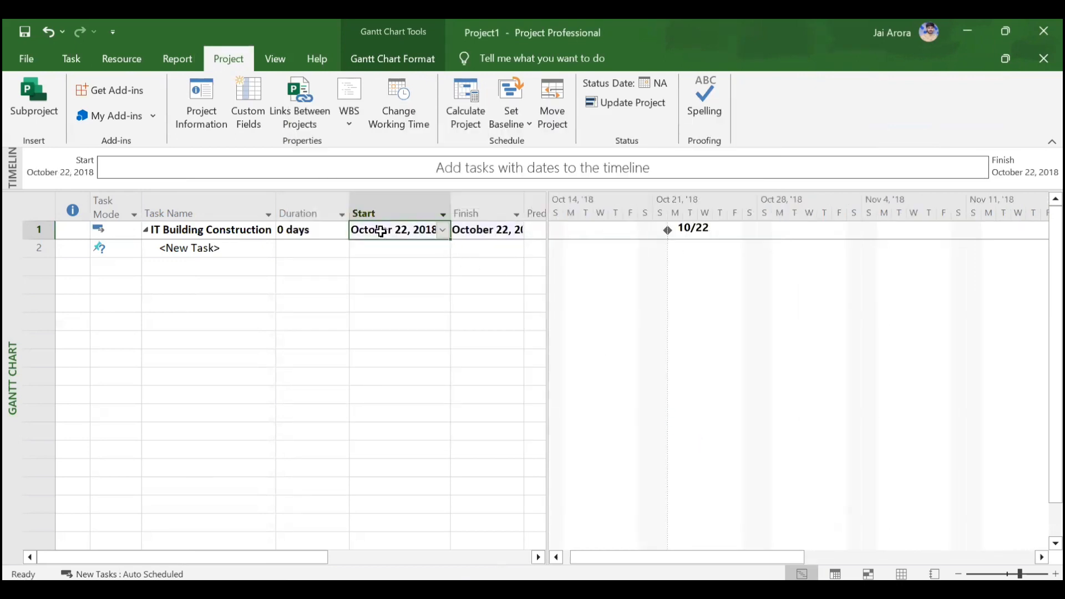
Insert a summary task named "Civil works" beneath IT Building Construction
left_click(244, 248)
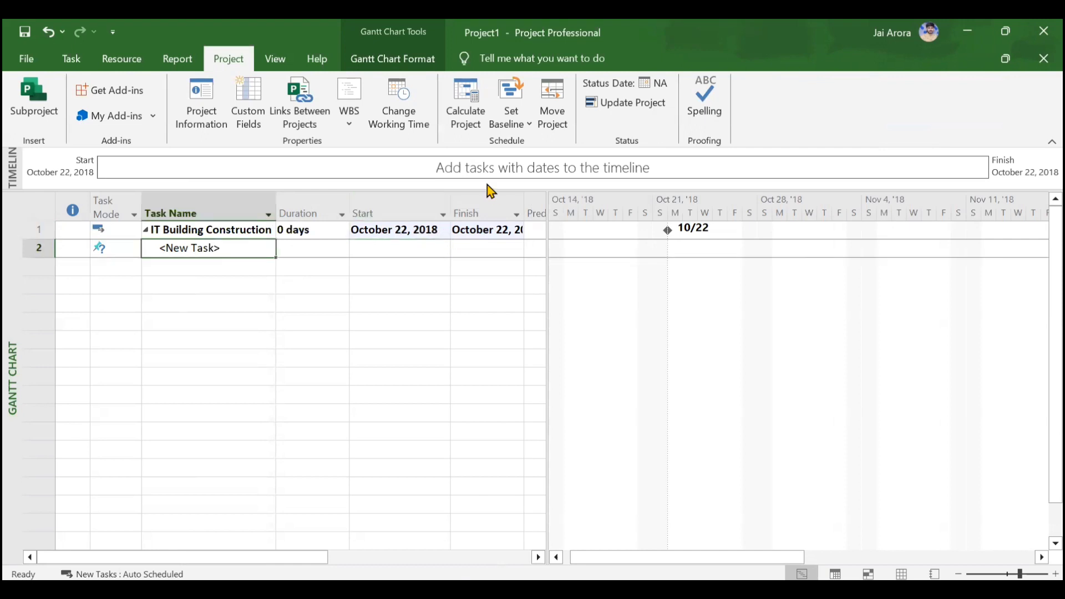
left_click(78, 59)
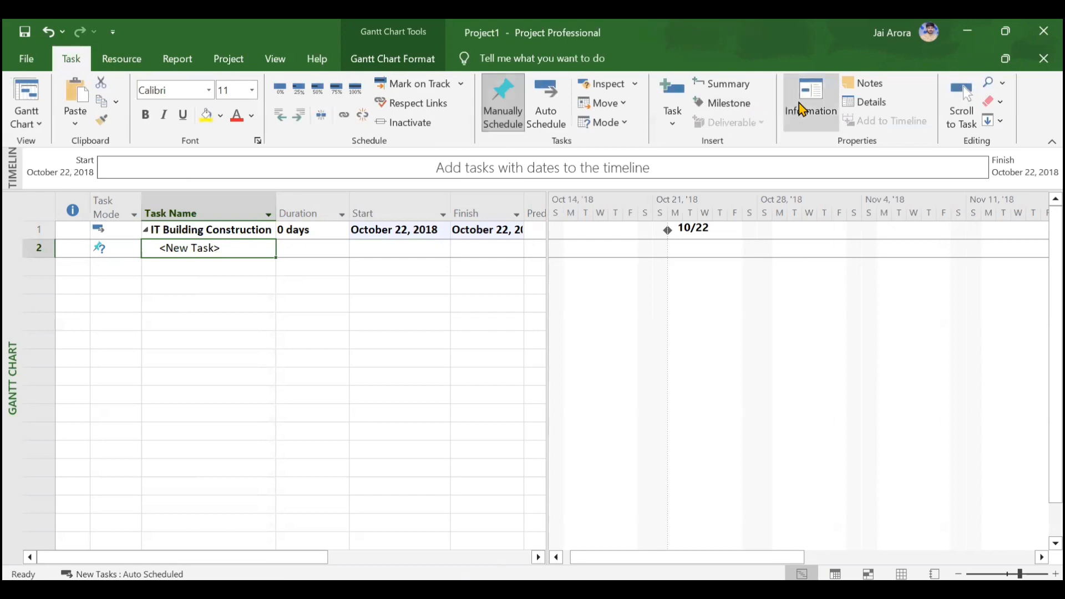
left_click(748, 89)
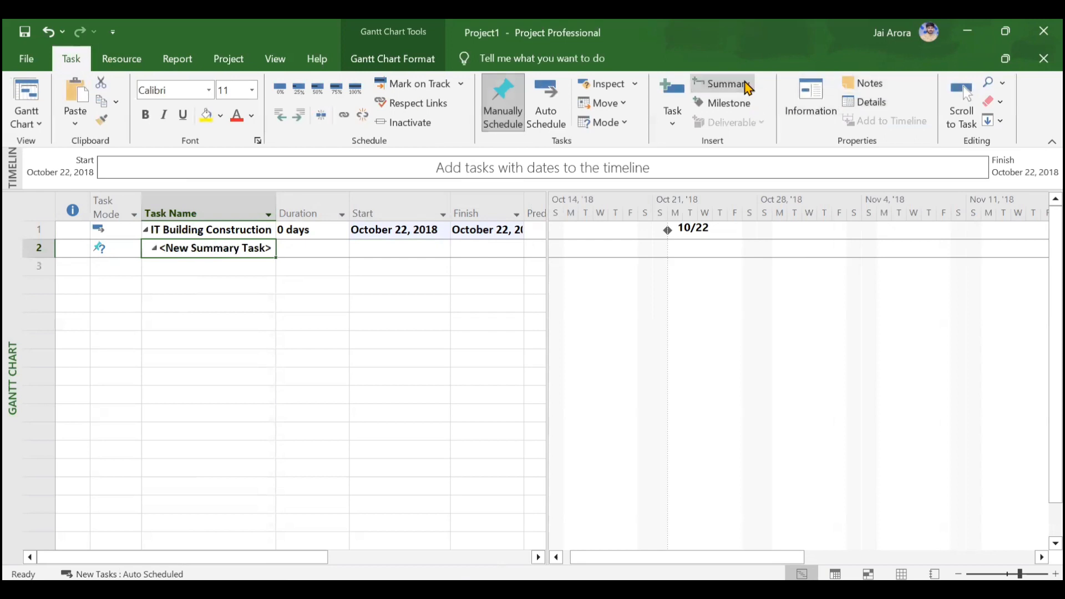
type("Ci")
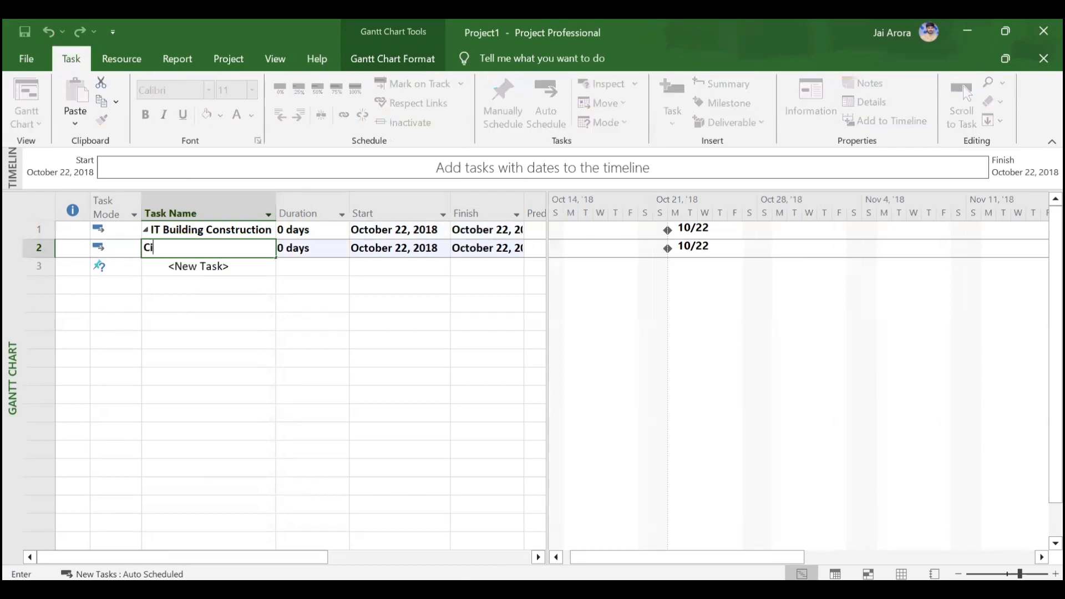
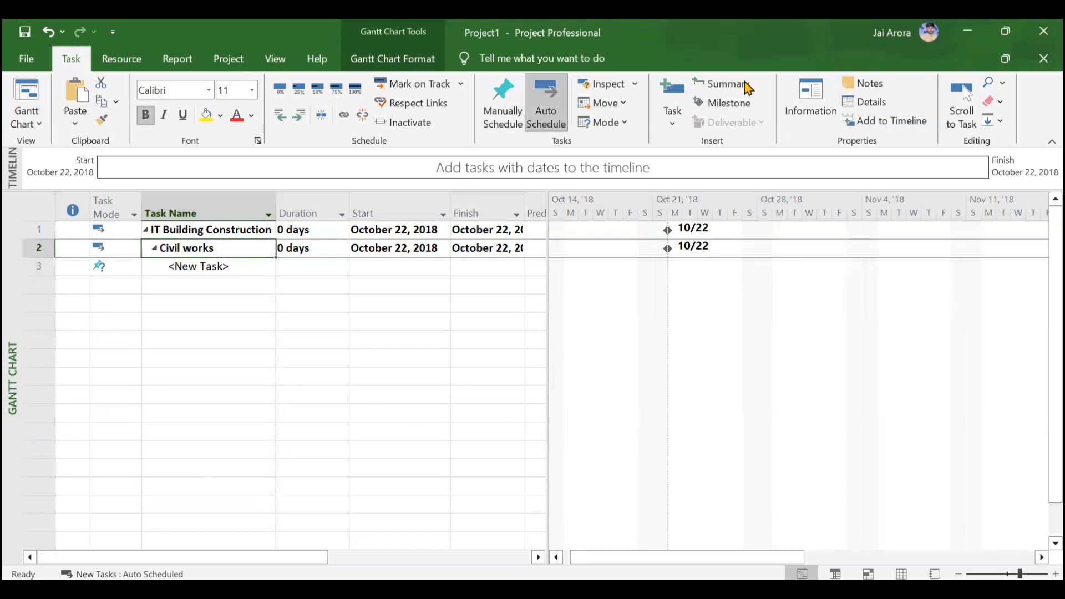
Name the new task under Civil works "Site Clearance", correcting its spelling
key("Down")
type("S")
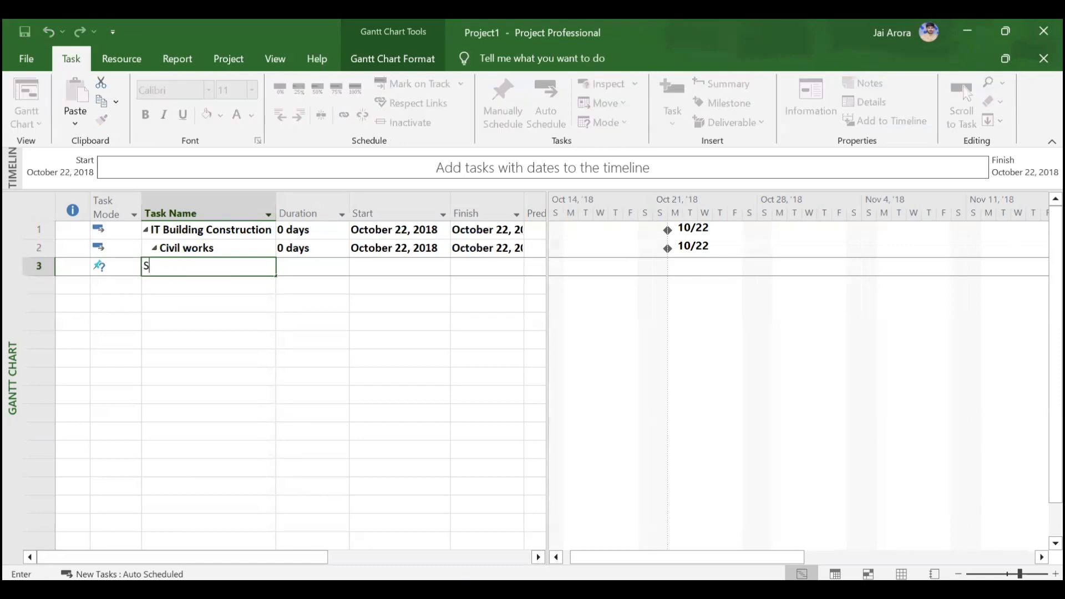
type("ite Clearaance")
key("Return")
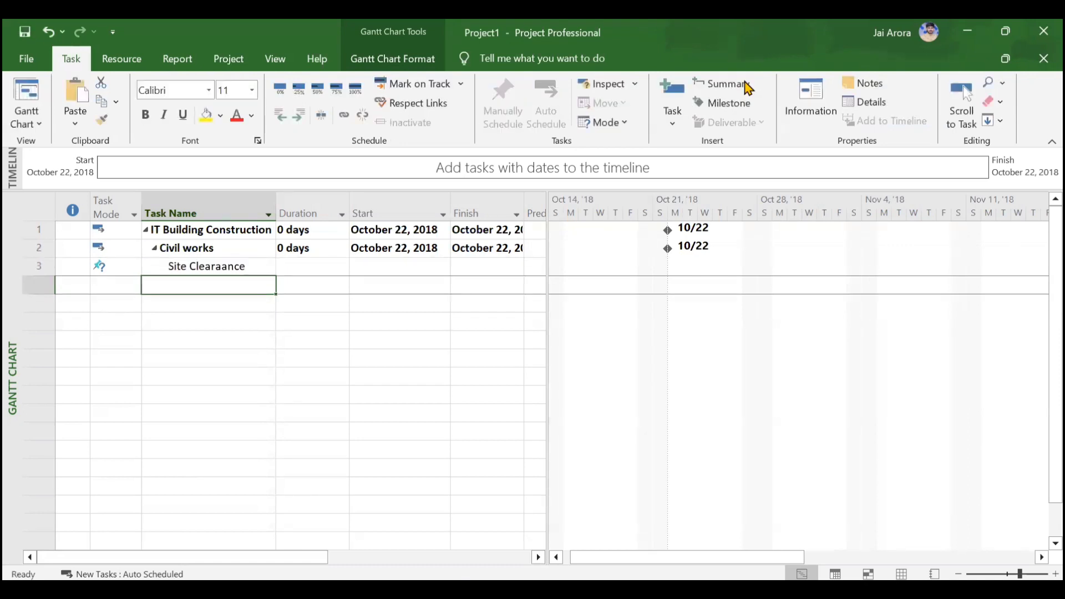
key("Up")
key("F2")
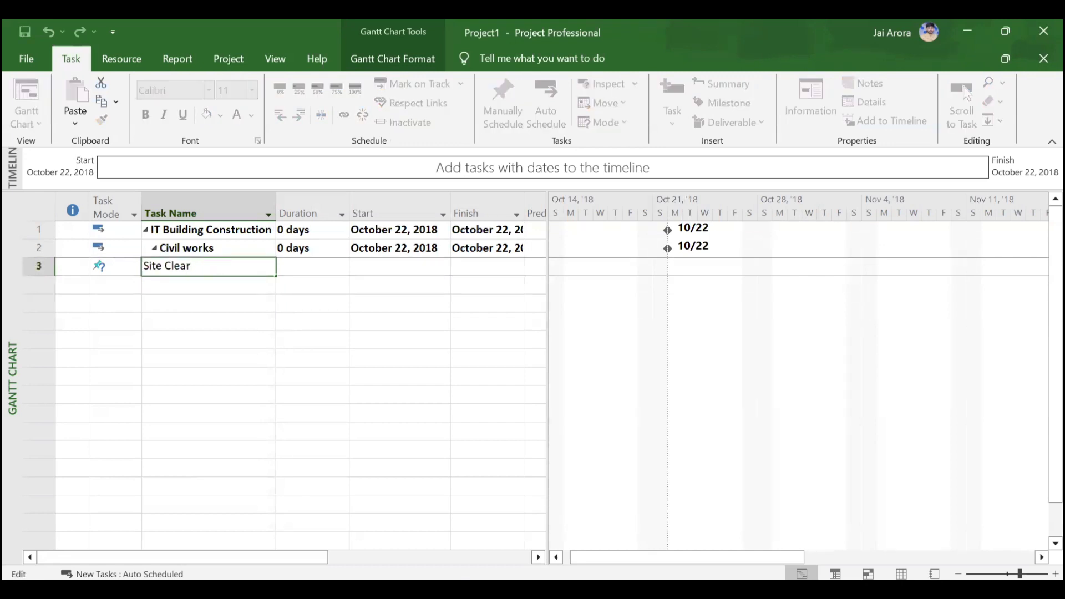
type("ce")
key("Return")
Set the duration of the Site Clearance task to 2 days
key("Up")
key("Right")
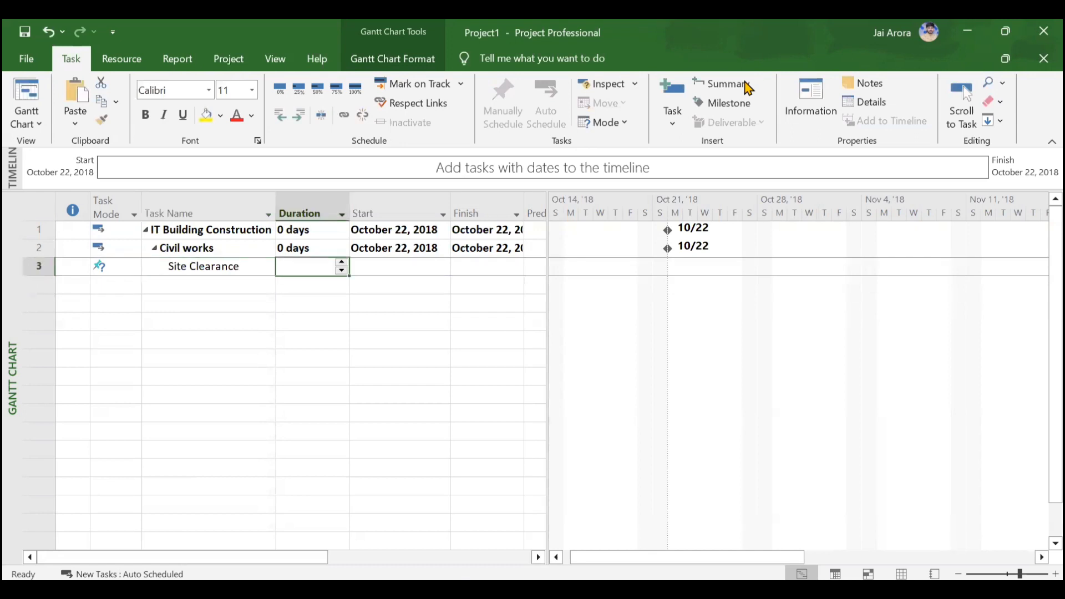
type("2")
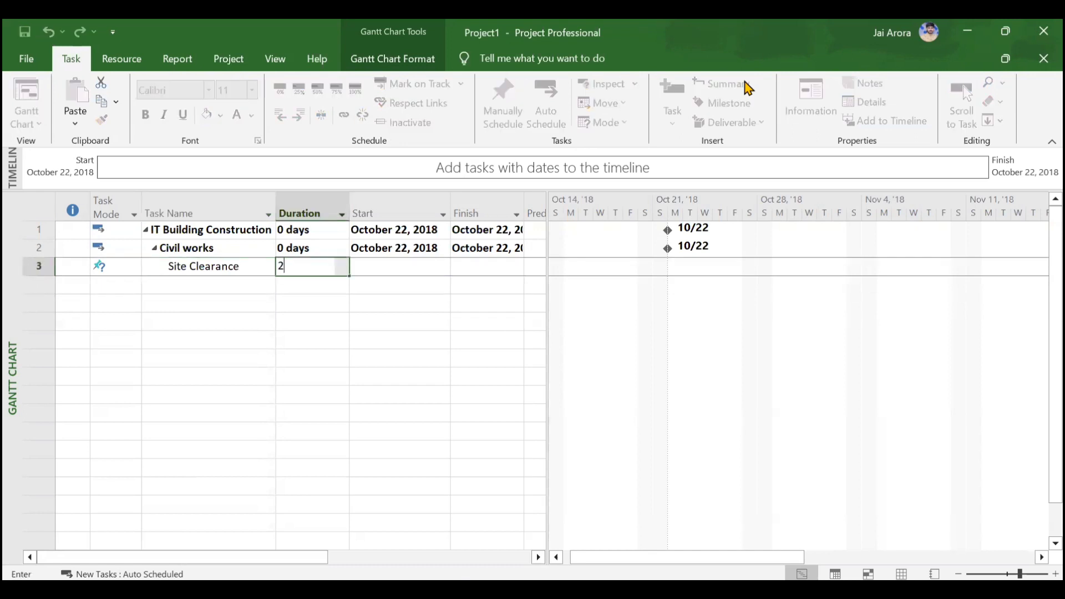
key("Return")
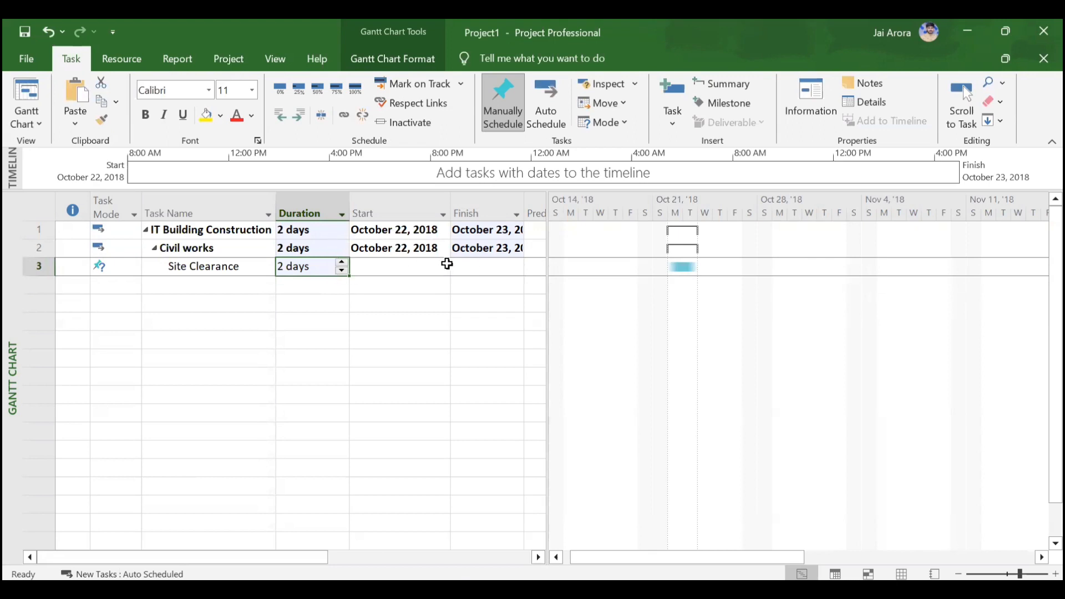
Choose Manually Scheduled as the task mode for the Site Clearance task
left_click(118, 266)
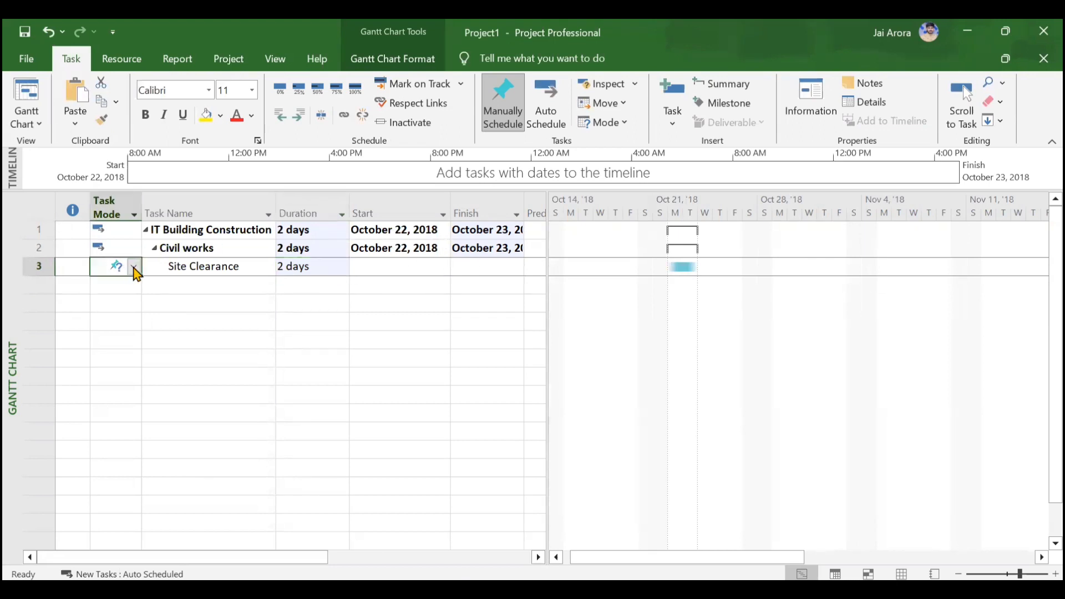
left_click(134, 267)
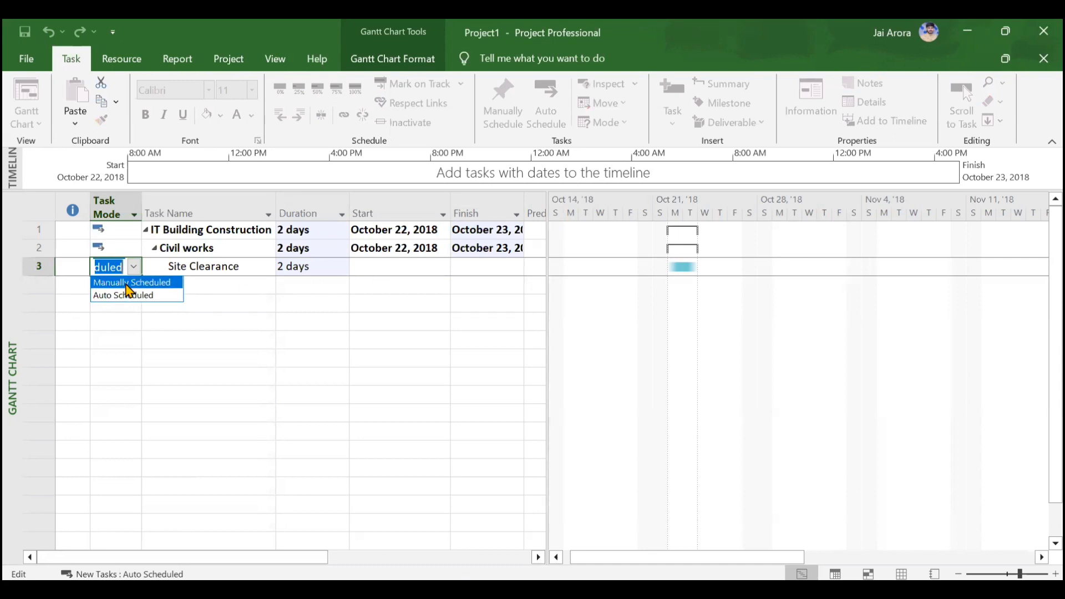
left_click(127, 284)
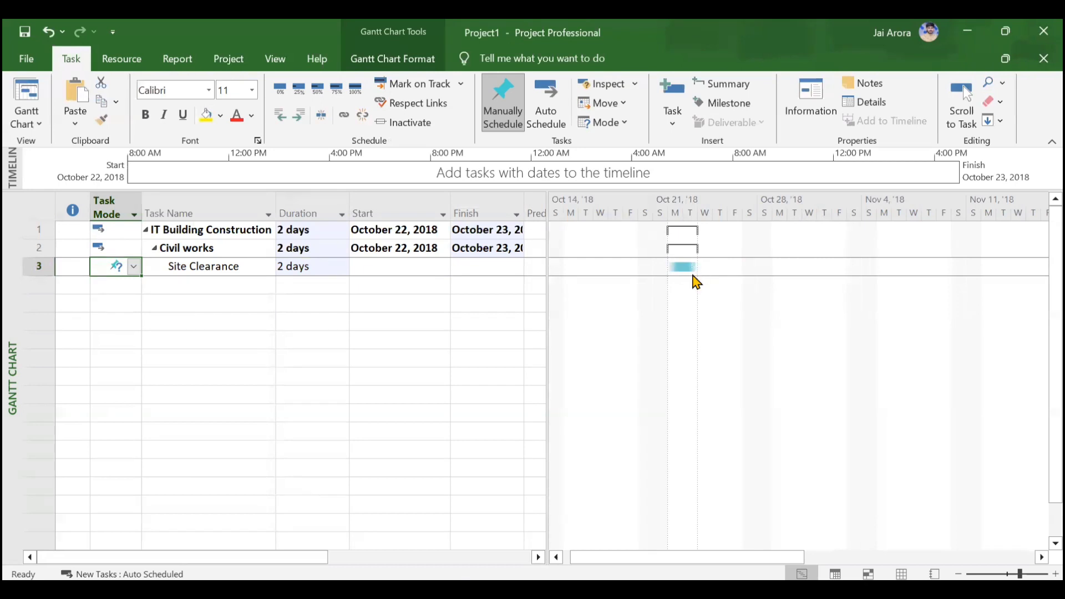
left_click(408, 269)
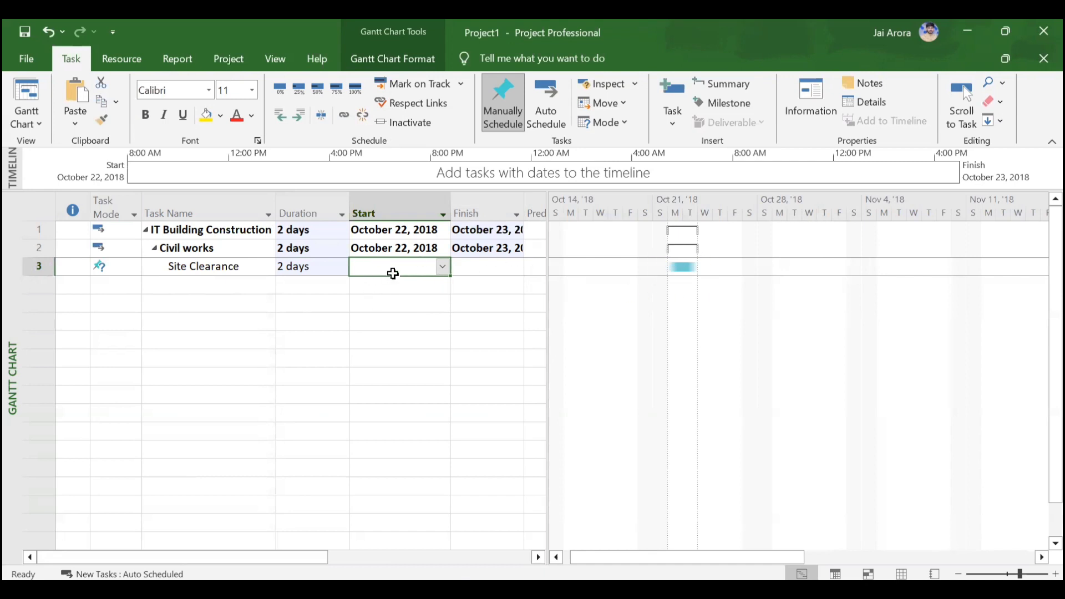
Switch the Site Clearance task's mode to Auto Scheduled
left_click(135, 267)
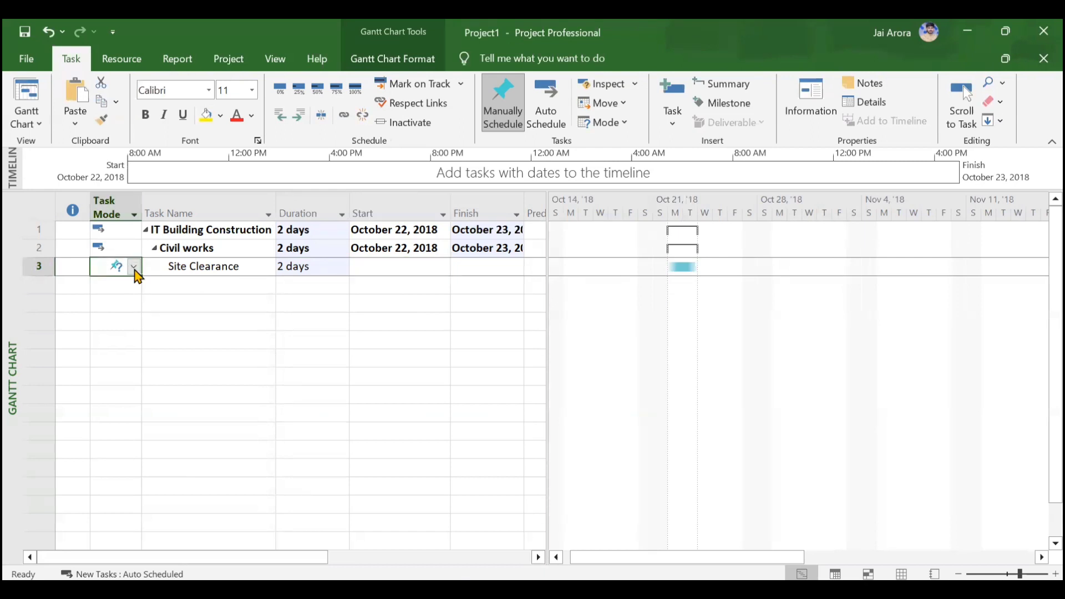
left_click(134, 270)
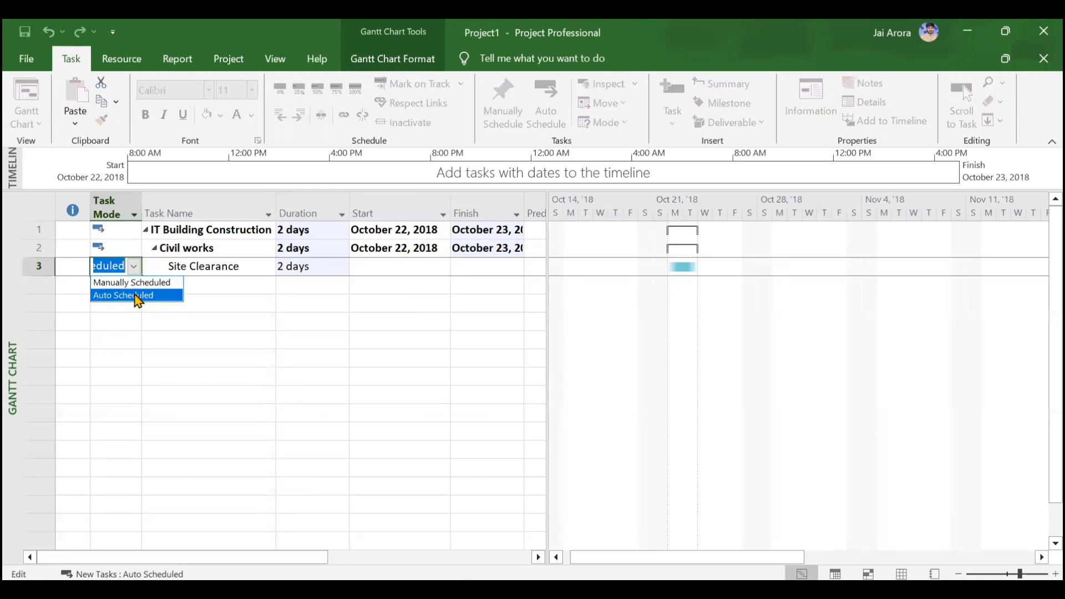
left_click(135, 294)
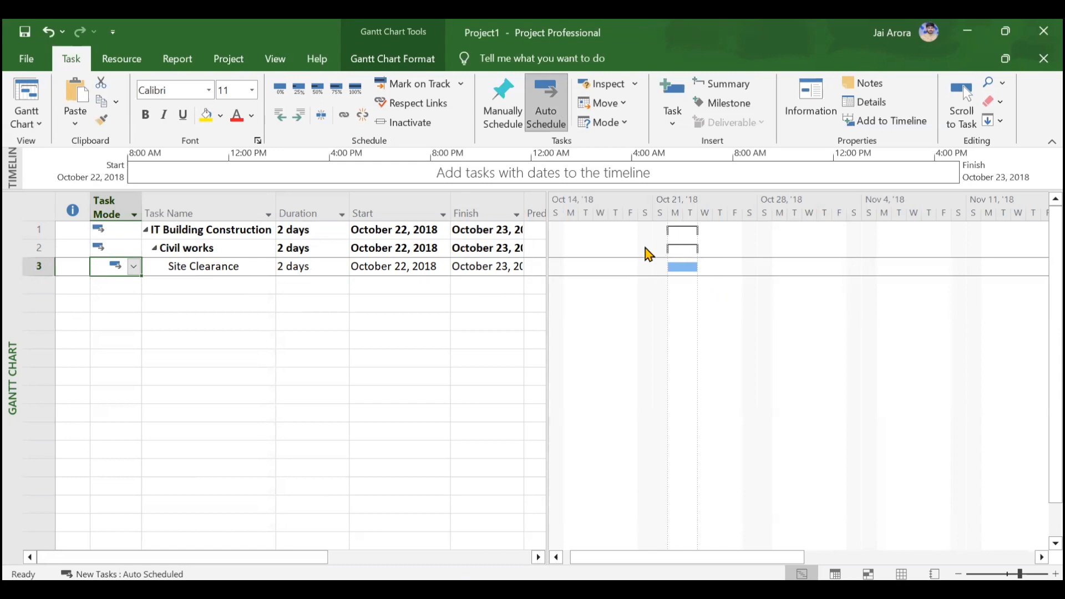
Add a task named "Excavation" below Site Clearance and set its duration to 6 days
left_click(203, 285)
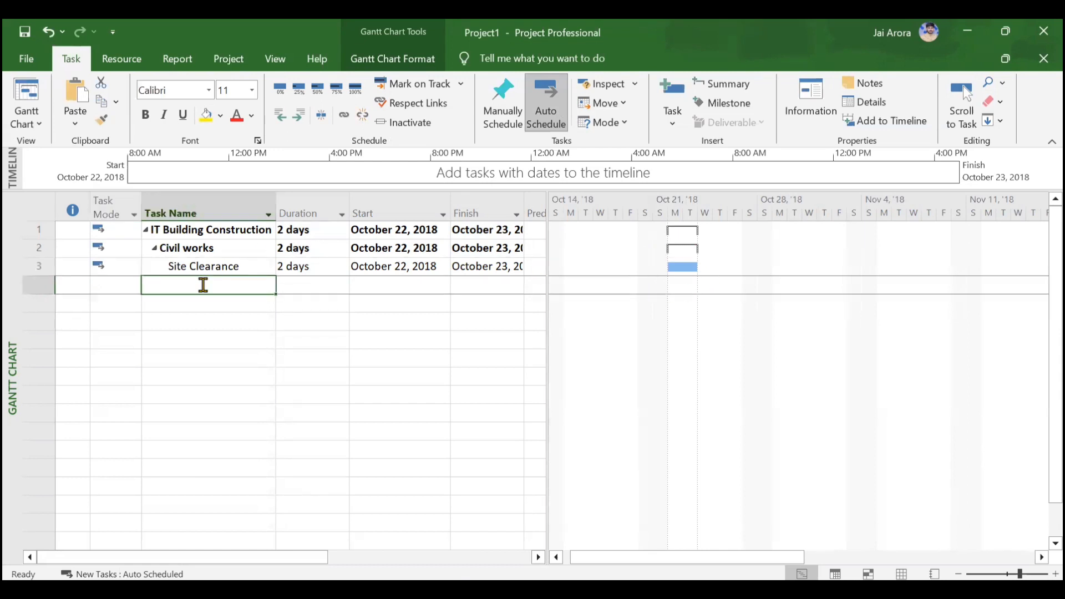
type("Excavation")
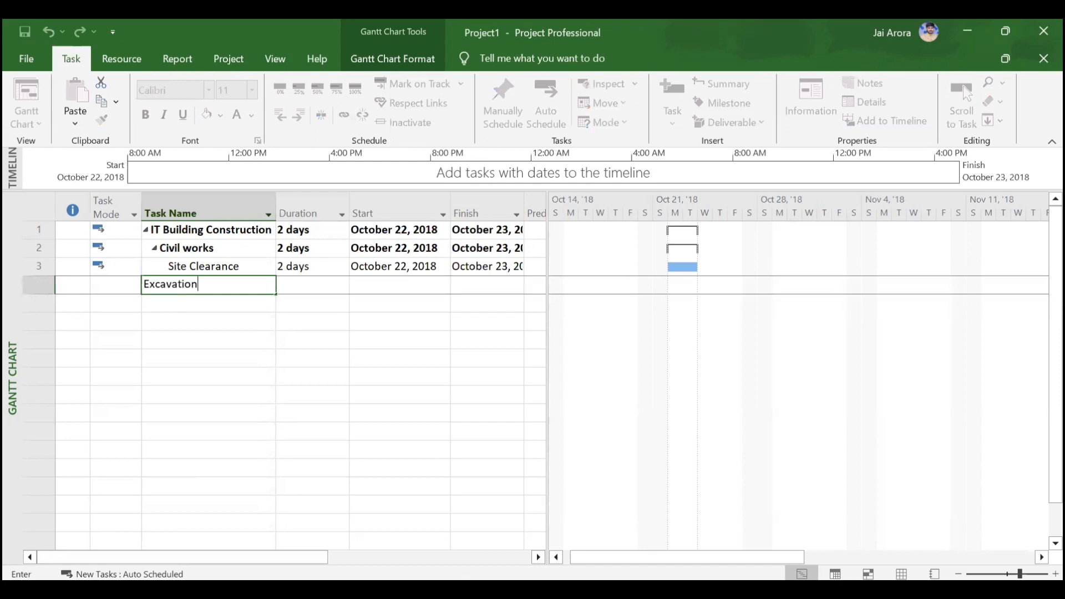
key("Return")
key("Up")
key("Right")
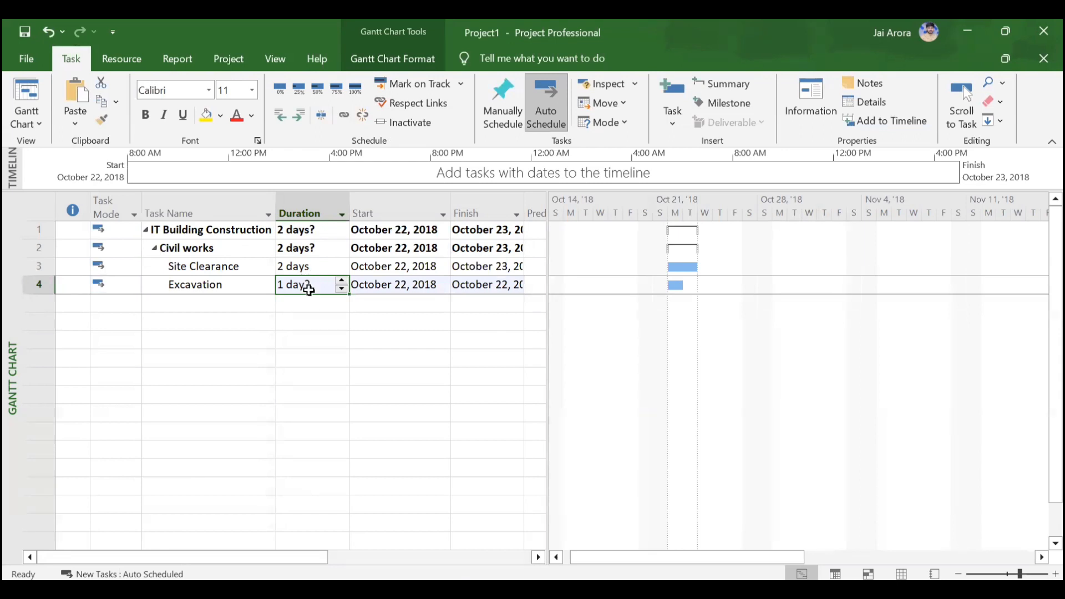
type("6")
key("Return")
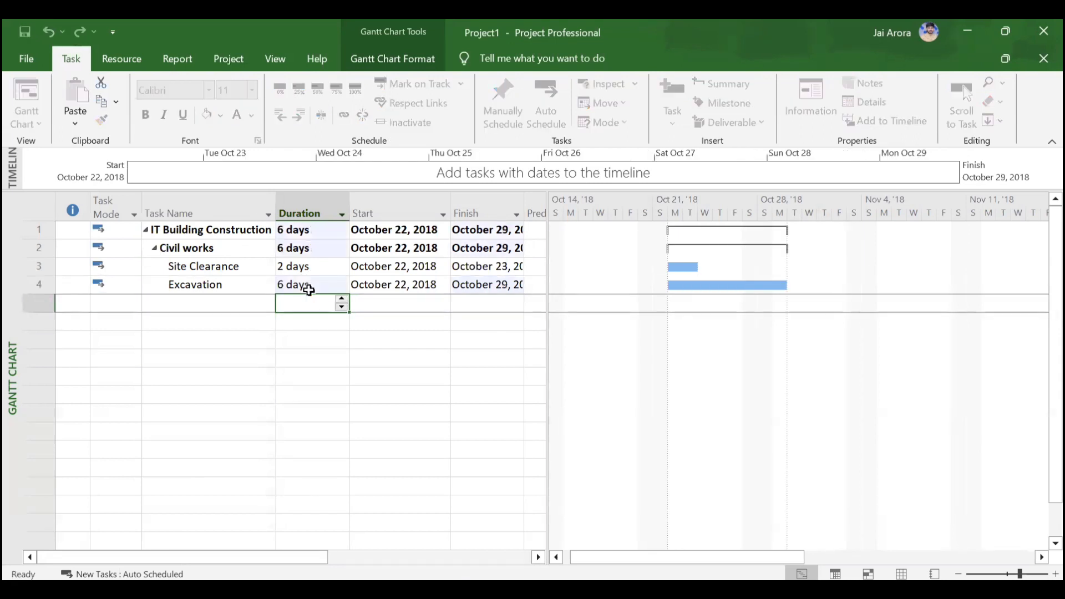
left_click(135, 285)
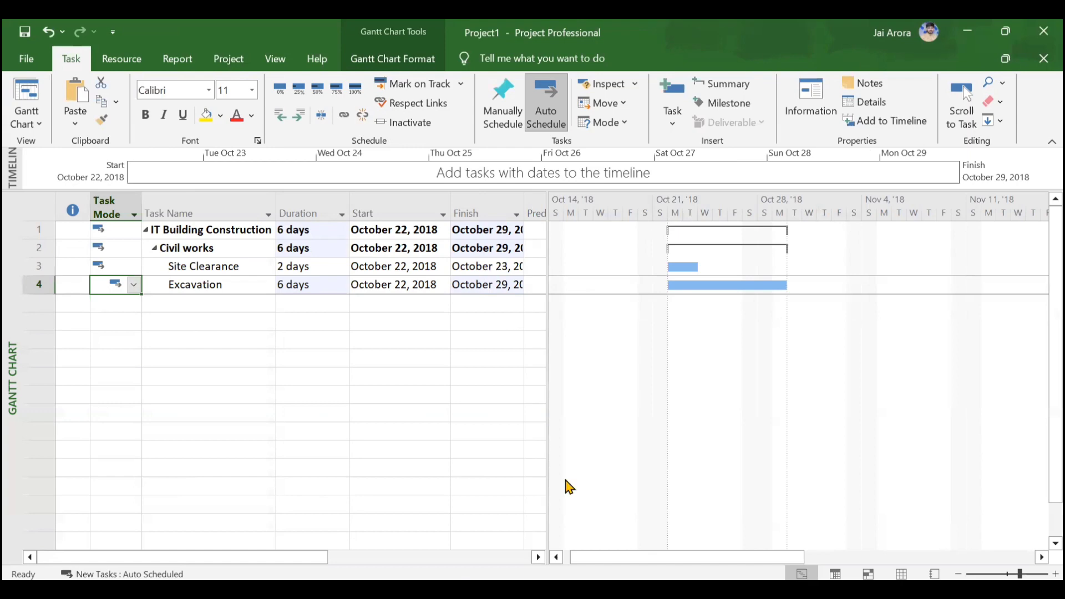
Check the activity list in the PowerPoint brief, and add a 10-day task named "Foundation" below Excavation in Microsoft Project
key("alt+Tab")
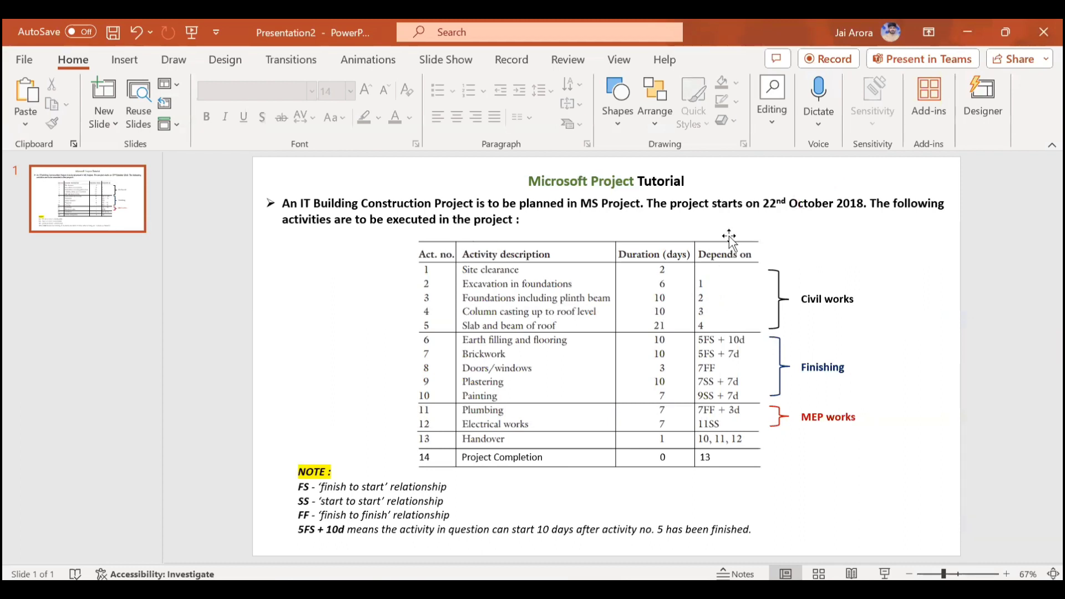
left_click(958, 28)
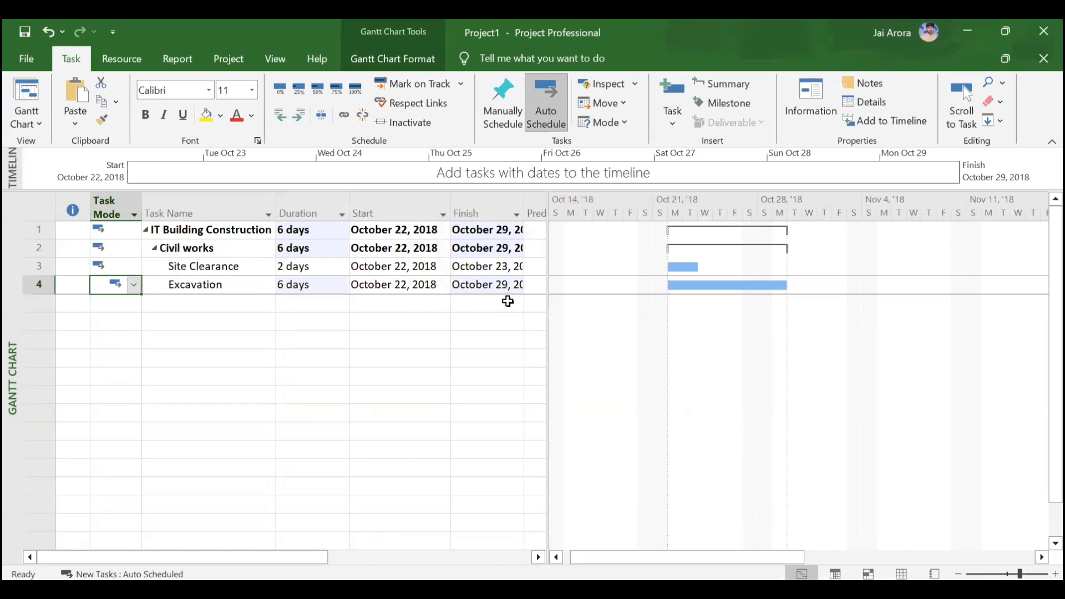
left_click(206, 299)
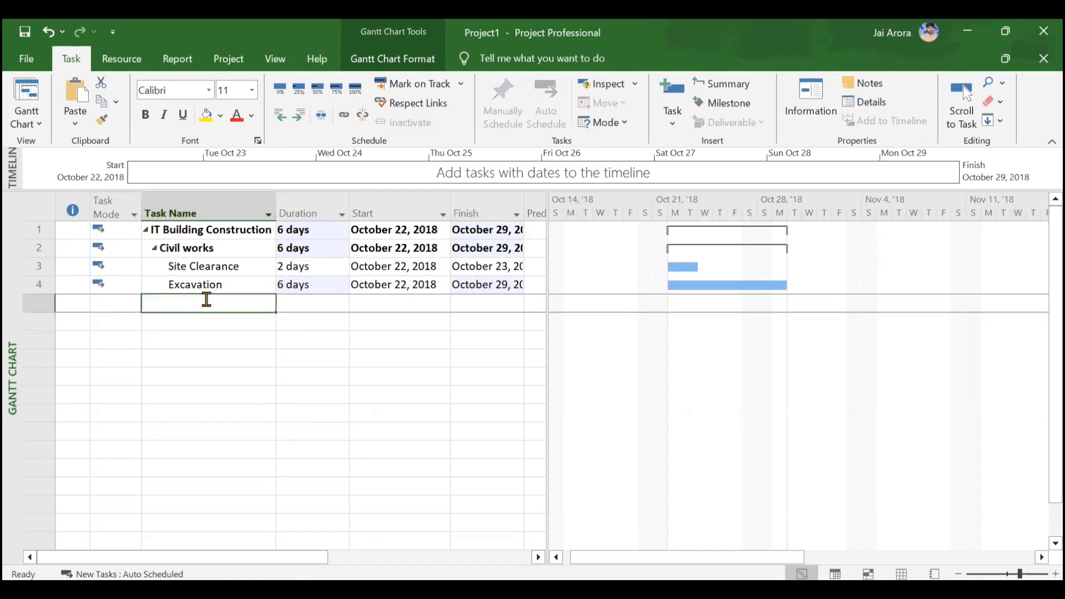
type("Fo")
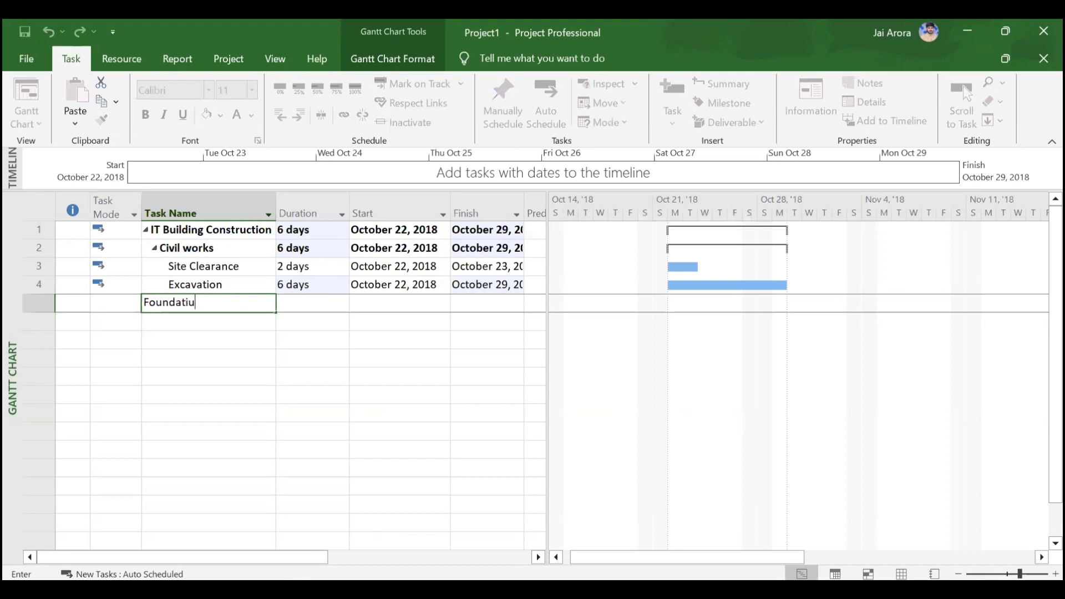
type("undation")
key("Return")
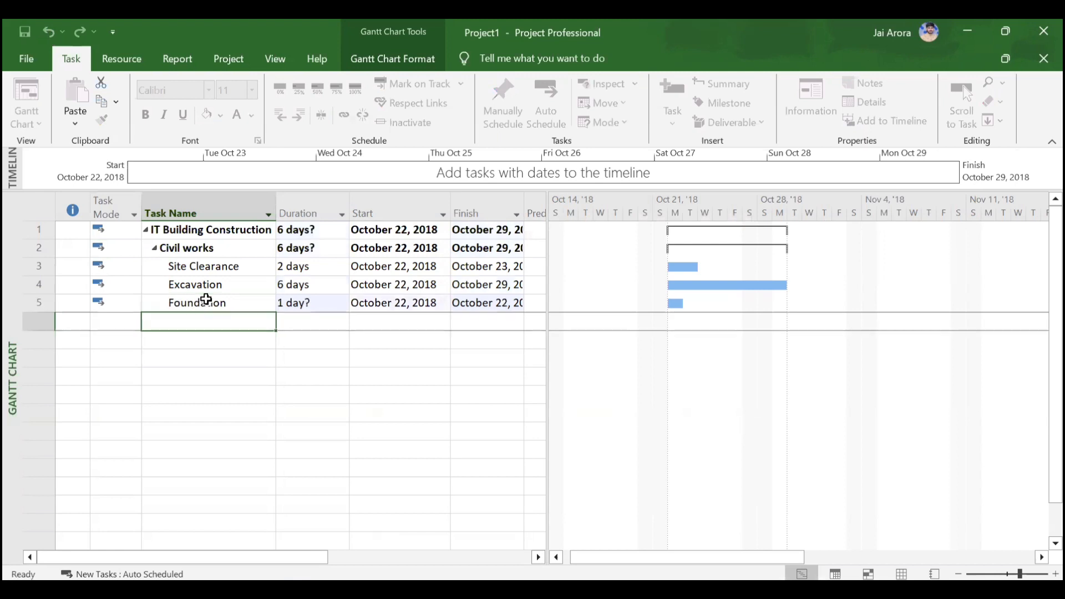
left_click(206, 299)
key("Right")
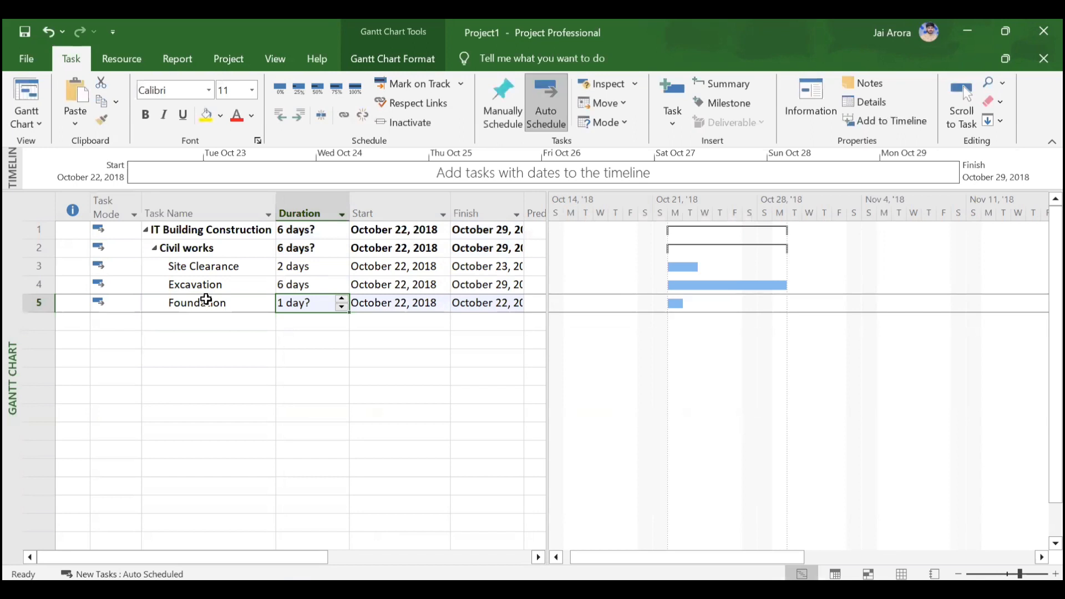
type("10")
key("Return")
Add a task named "Column Casting" below Foundation with a duration of 10 days
key("Left")
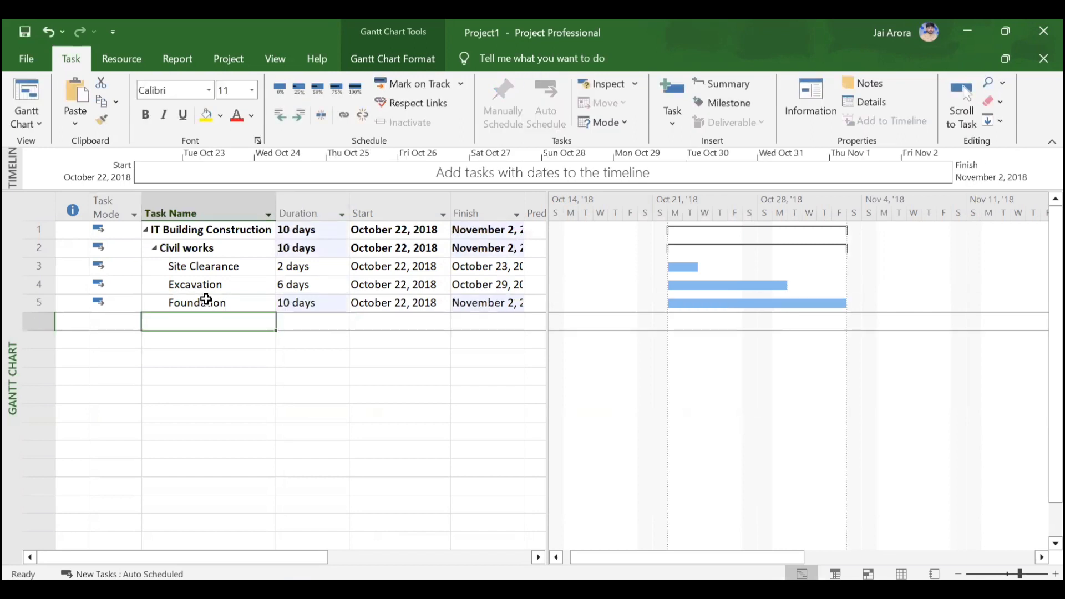
type("Column C")
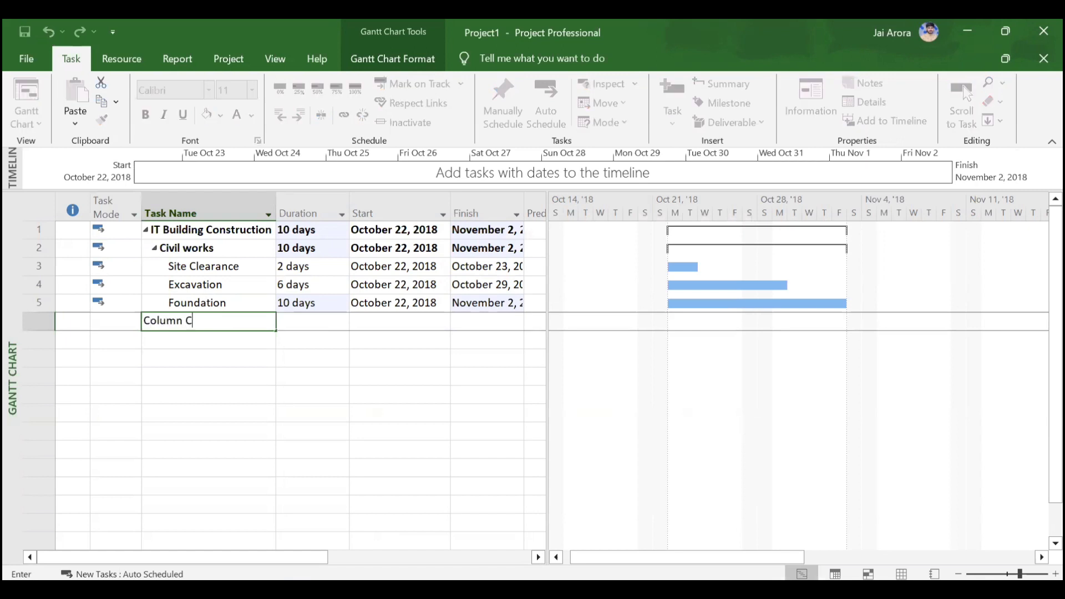
type("asting")
key("Return")
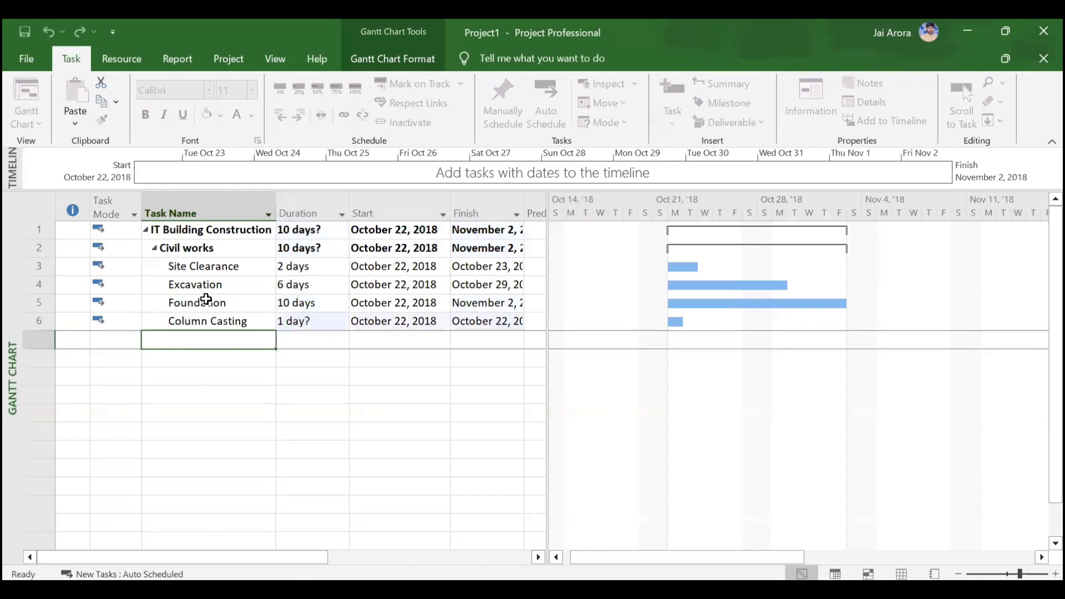
key("Up")
key("Right")
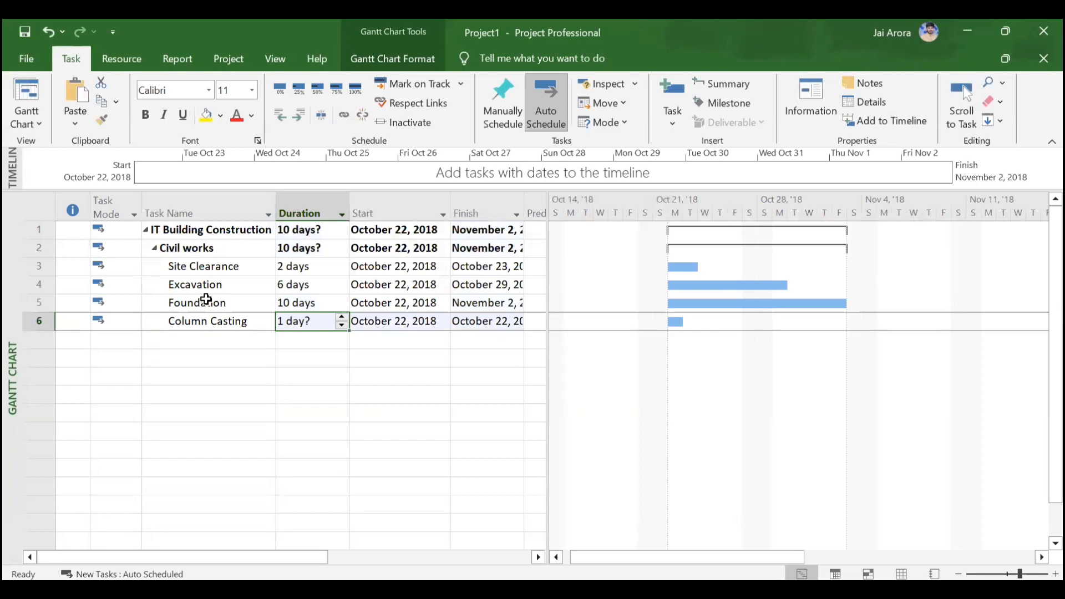
type("10")
key("Return")
Add a task named "Slab & Beam of roof" below Column Casting with a duration of 21 days
key("Left")
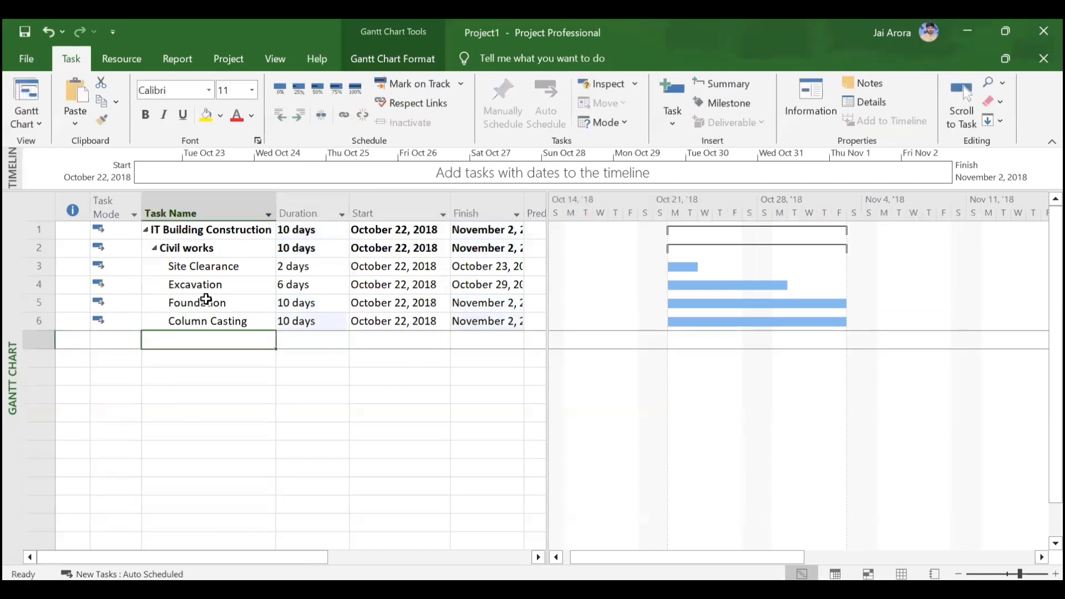
type("Slab & Beam of ro")
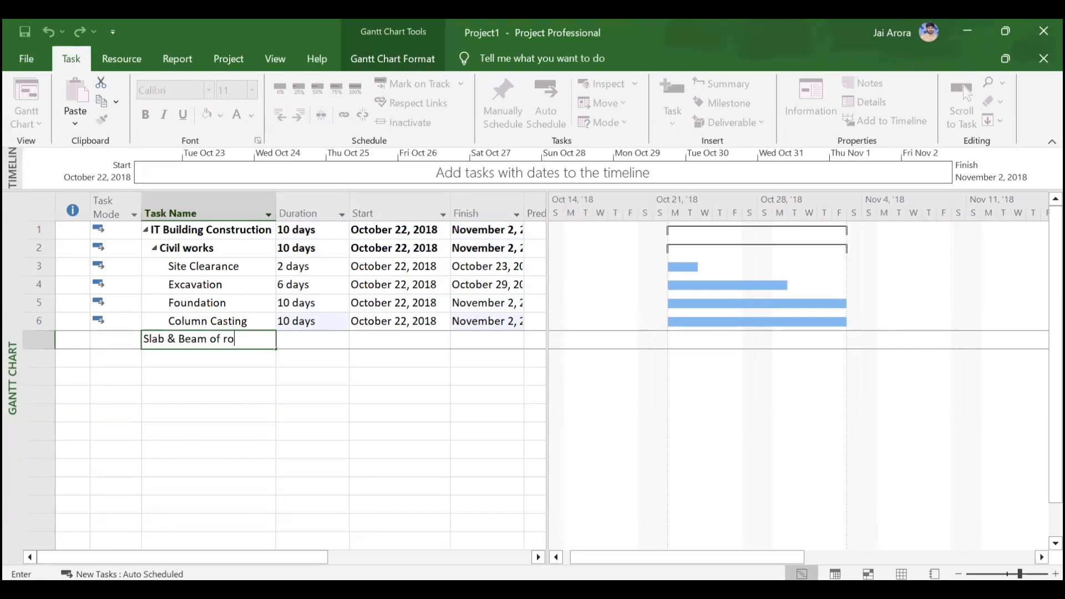
type("of")
key("Return")
key("Up")
key("Right")
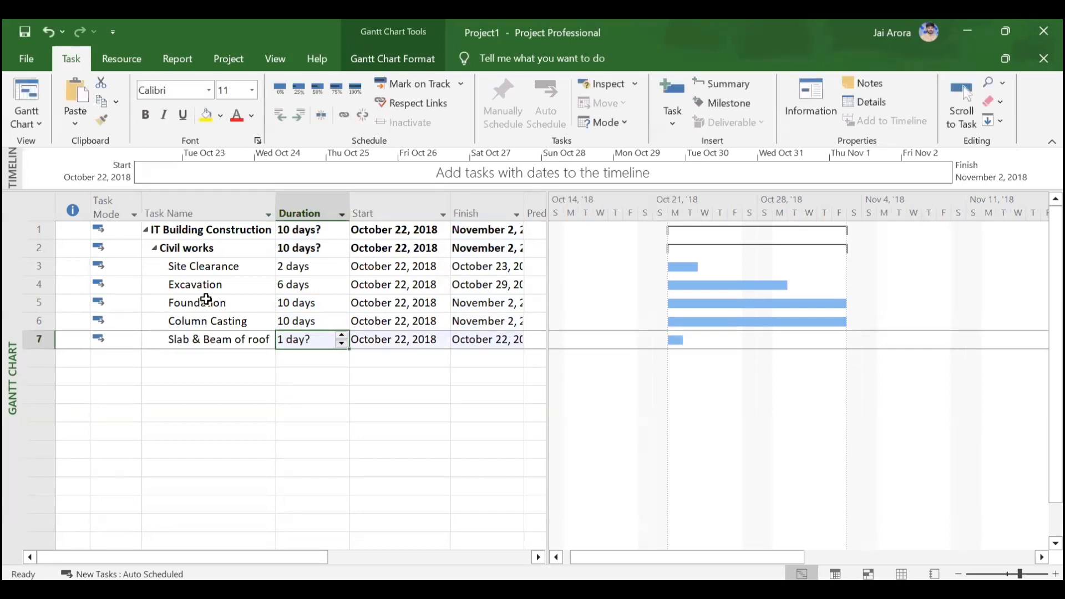
type("21")
key("Return")
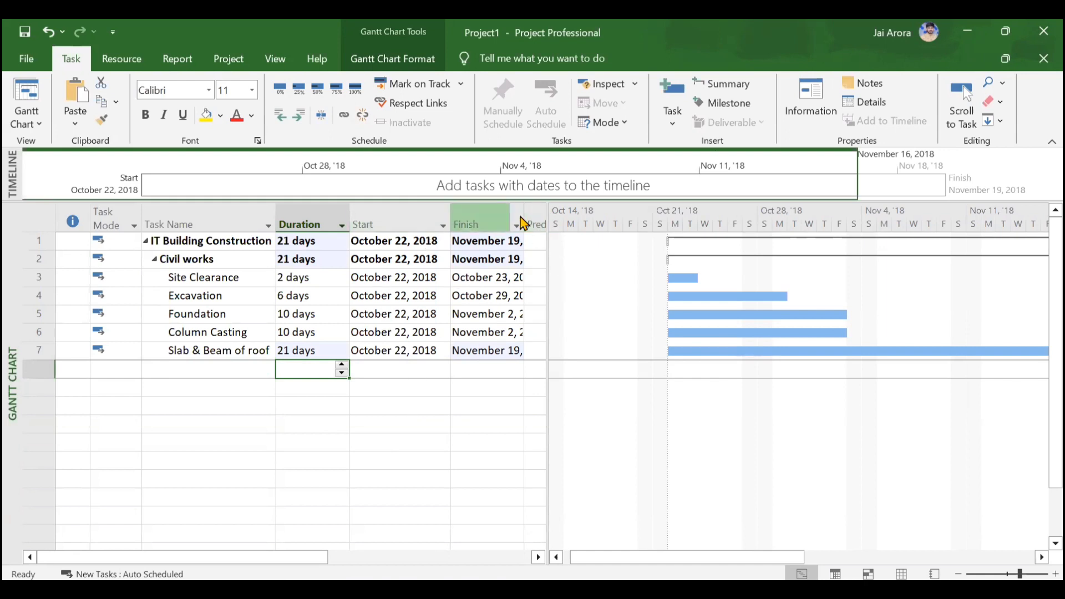
Widen the task table and its Finish column to show the full dates and the Predecessors column
left_click_drag(524, 222, 643, 238)
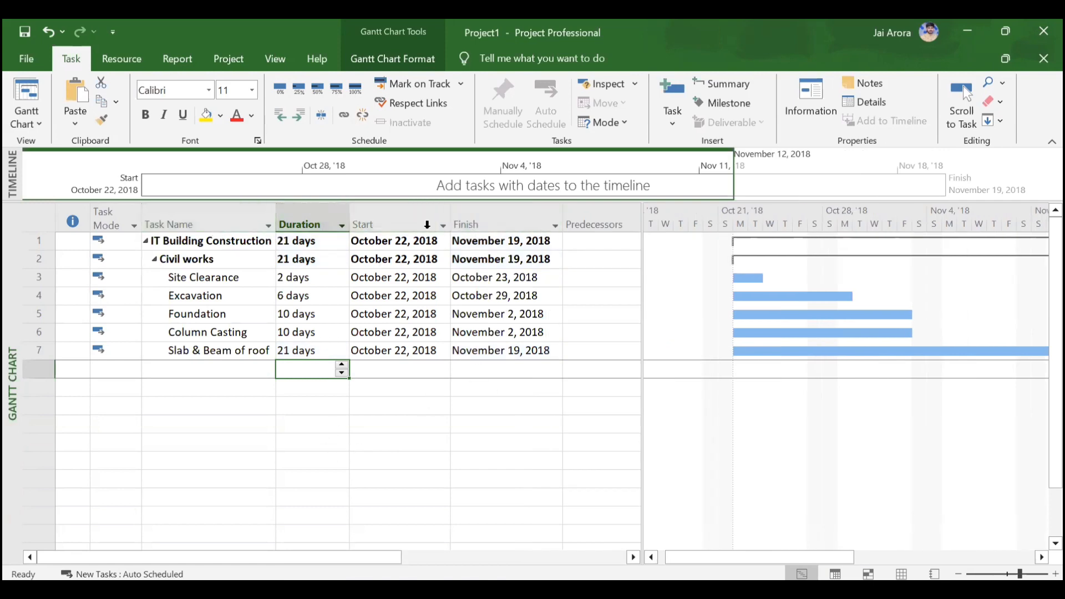
left_click(530, 214)
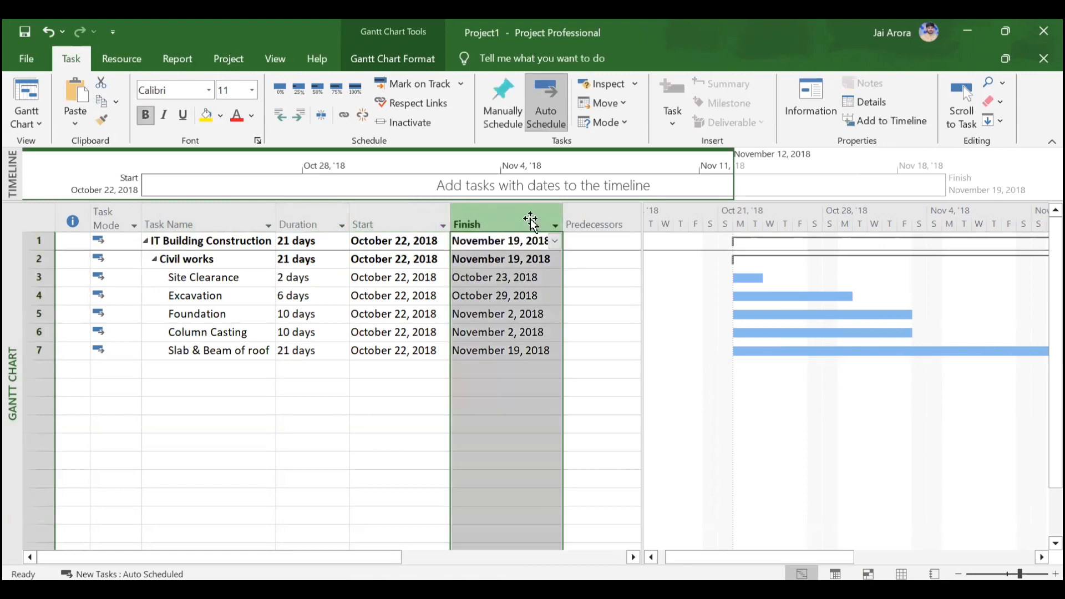
right_click(531, 222)
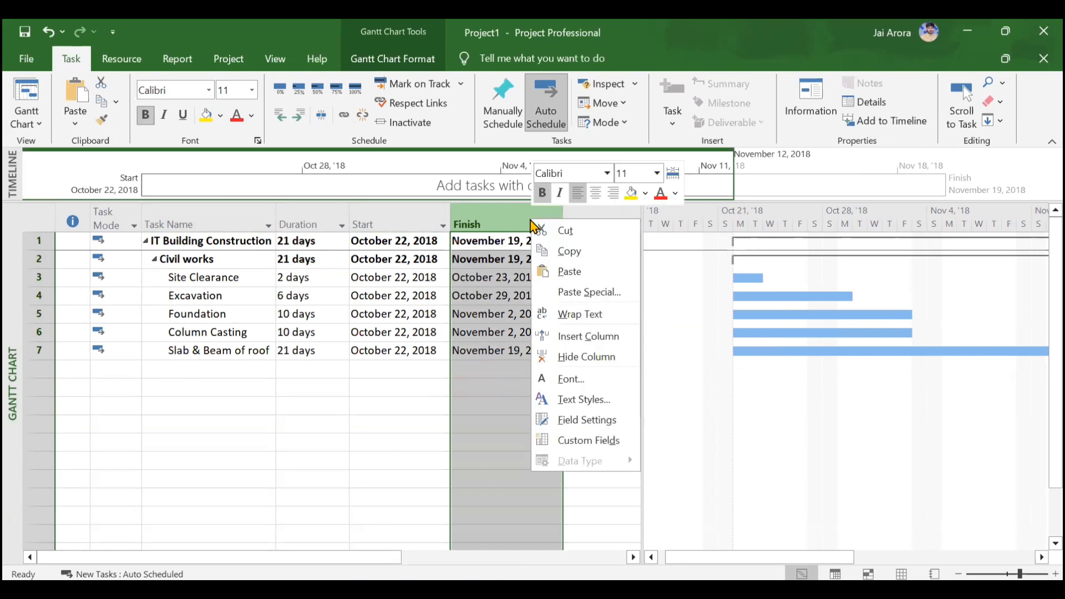
left_click(599, 338)
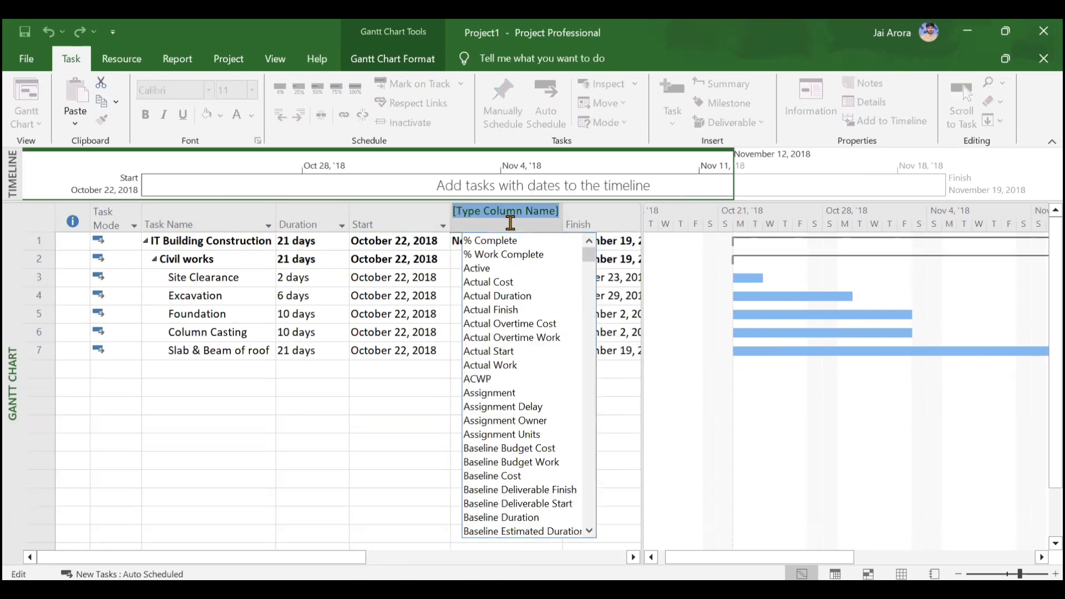
key("Escape")
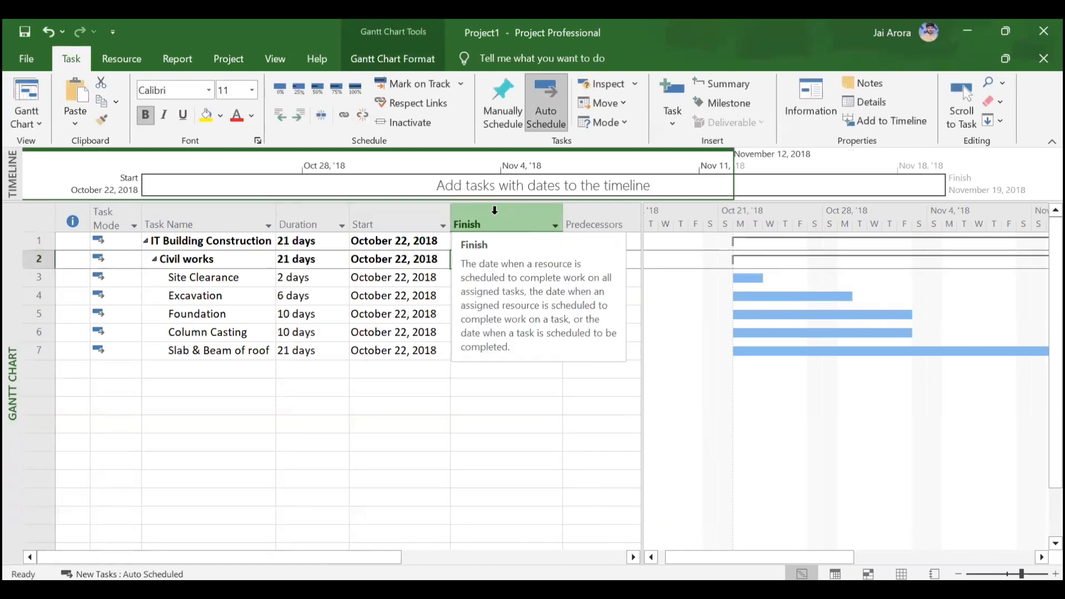
left_click(129, 374)
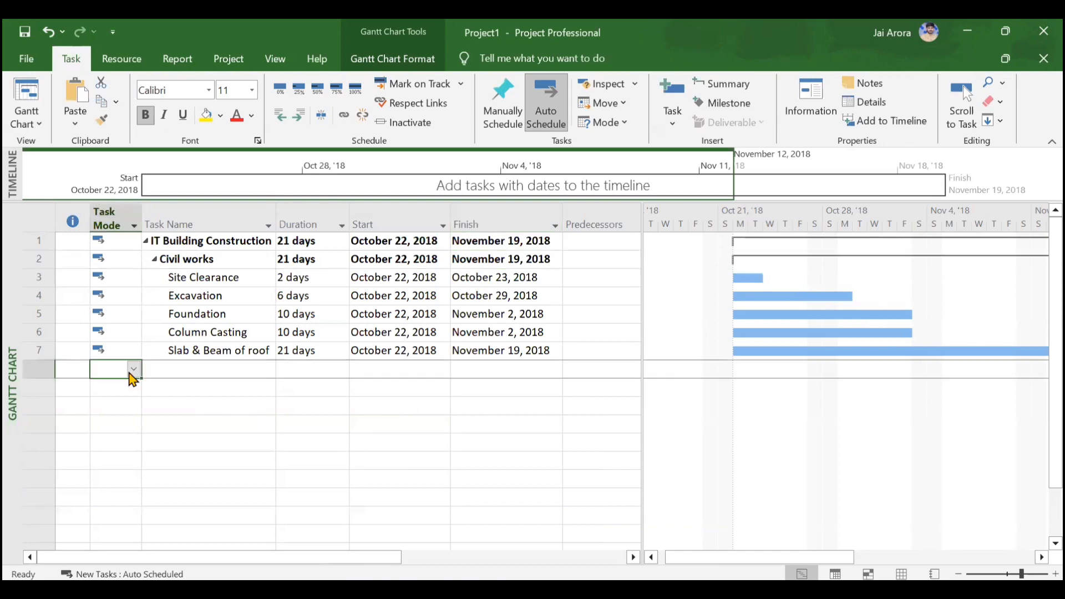
Collapse and re-expand the IT Building Construction summary task, and select the empty task name row below Slab & Beam of roof
left_click(156, 260)
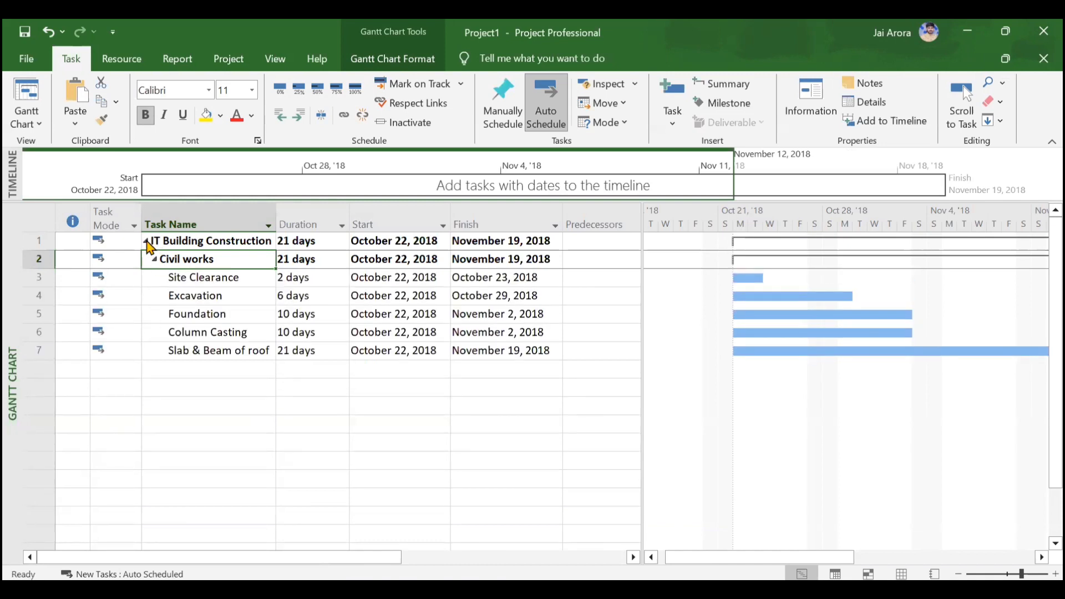
left_click(145, 241)
left_click(147, 242)
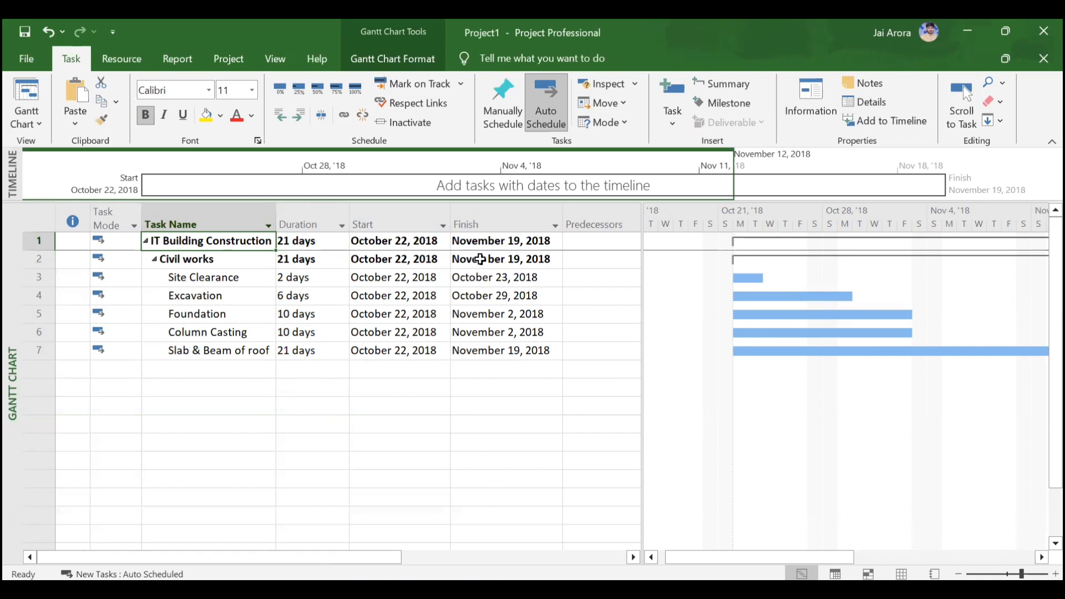
left_click(224, 368)
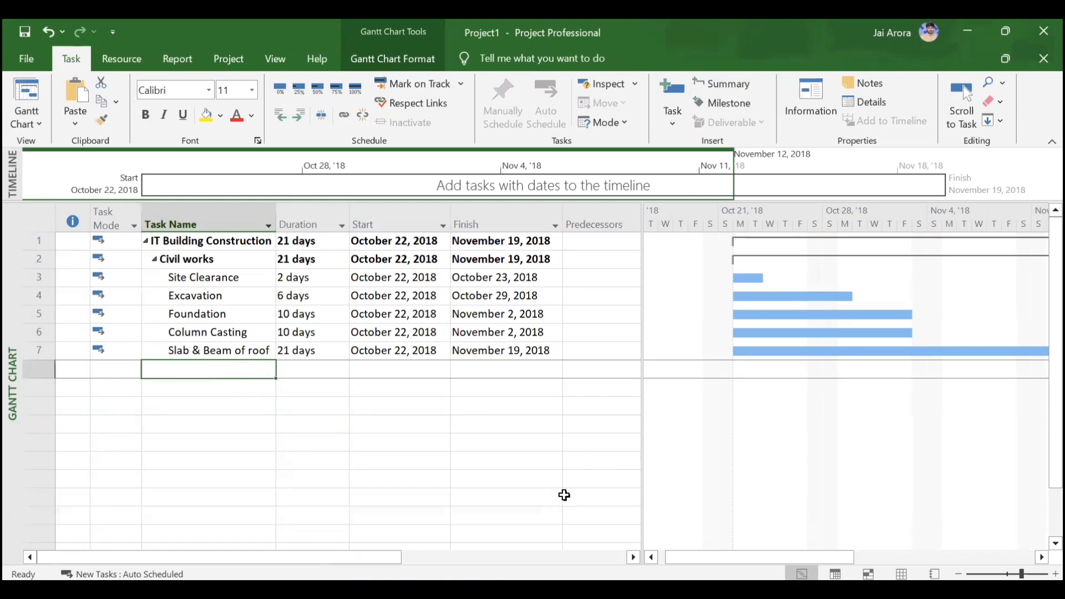
Add a task named "Finishing" directly below Slab & Beam of roof
type("Finish")
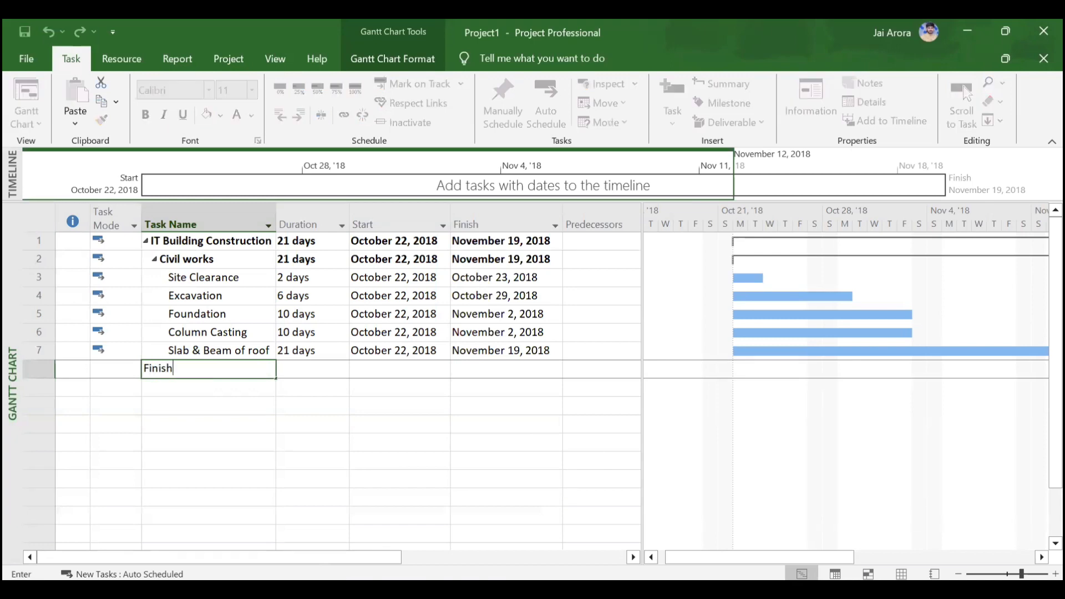
type("ing'")
key("Return")
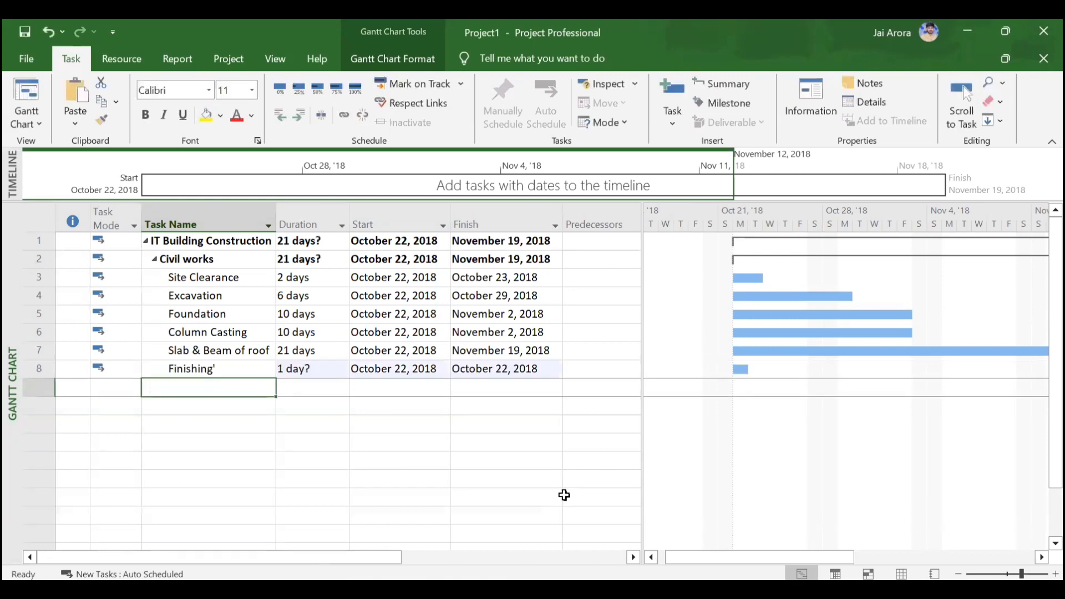
key("Up")
key("F2")
key("BackSpace")
key("Return")
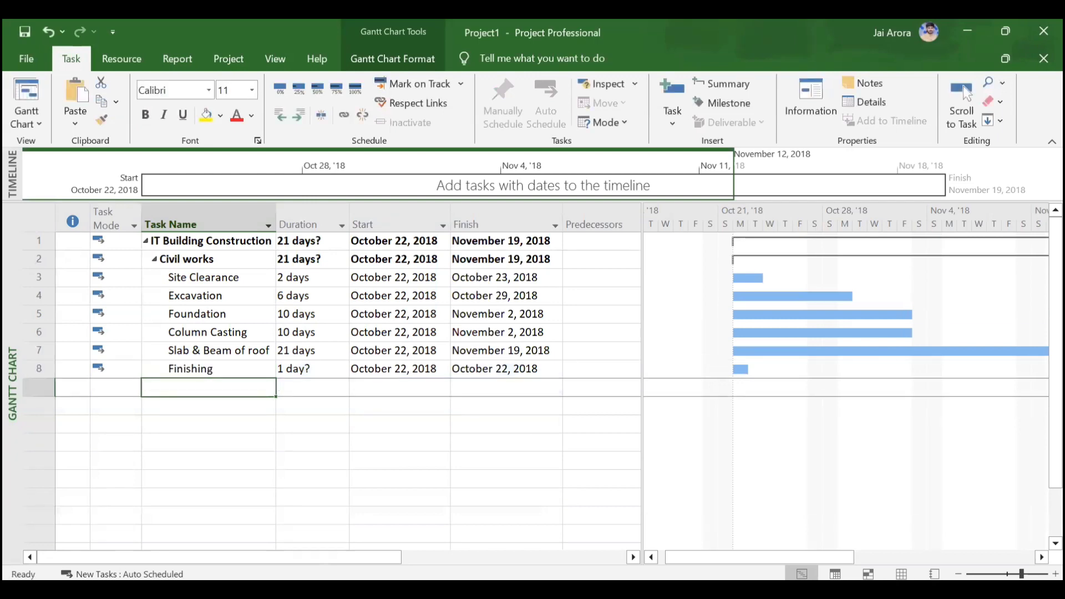
Add five tasks below Finishing: Earth filling & flooring, Brickwork, Doors & Windows, Plastering and Painting
type("Earth f")
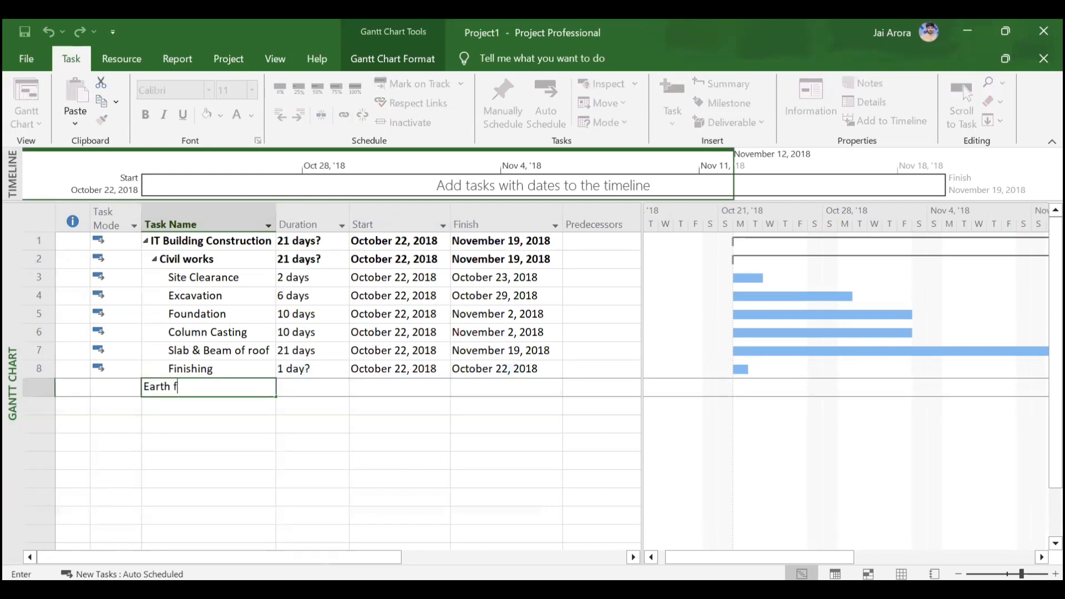
type("illing & flooring")
key("Return")
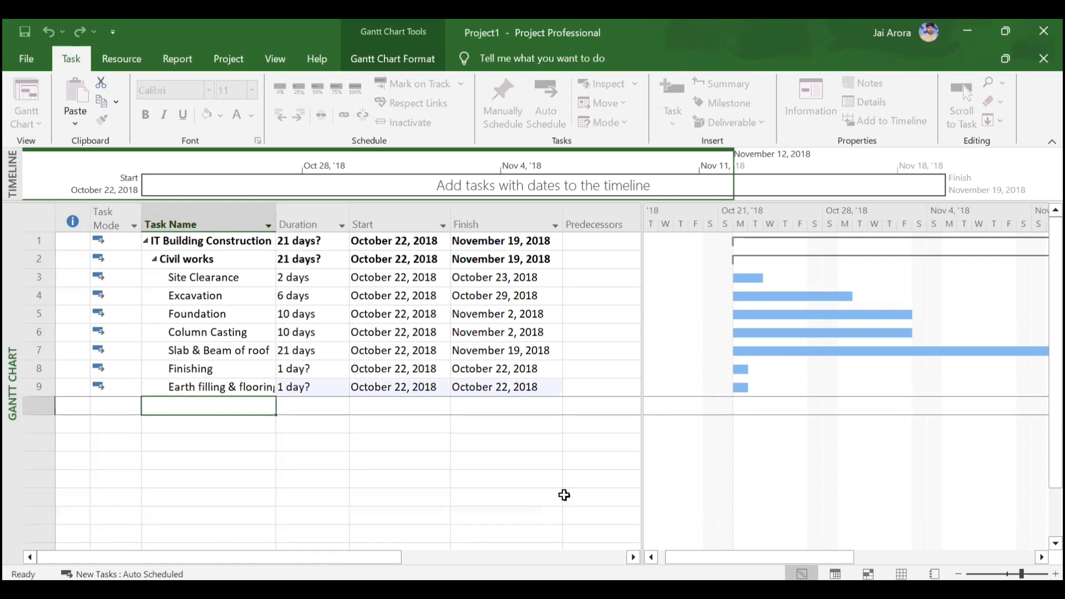
type("Brickwork")
key("Return")
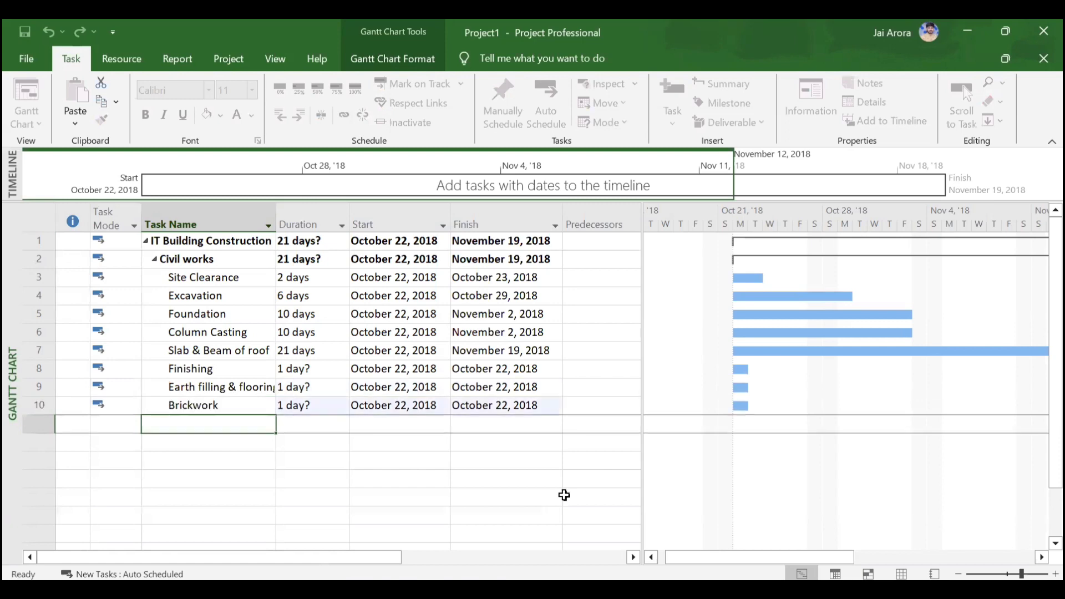
type("Doors & Windows")
key("Return")
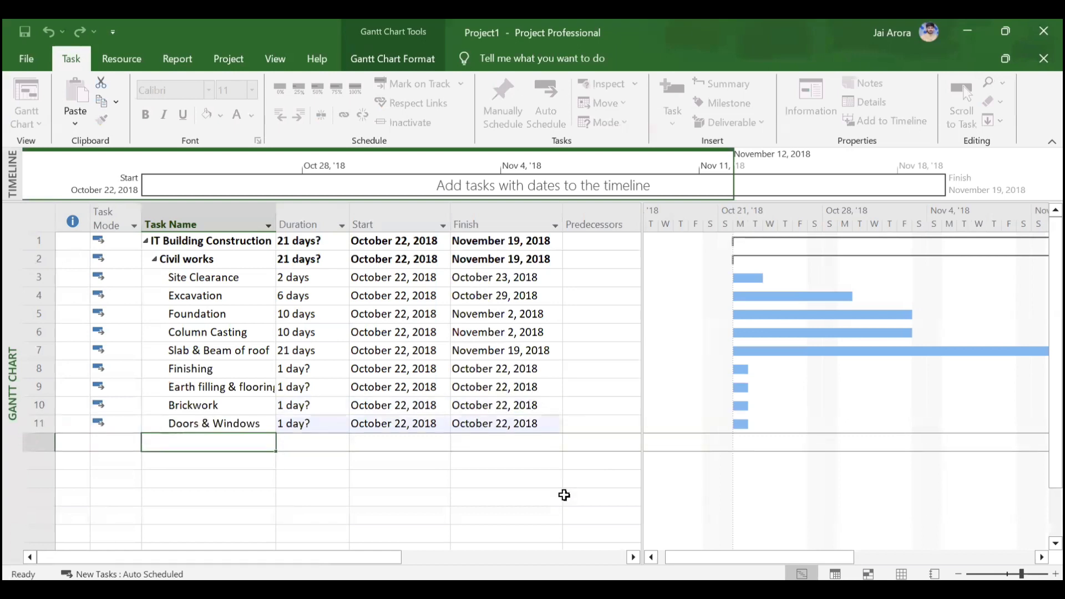
type("Plastering")
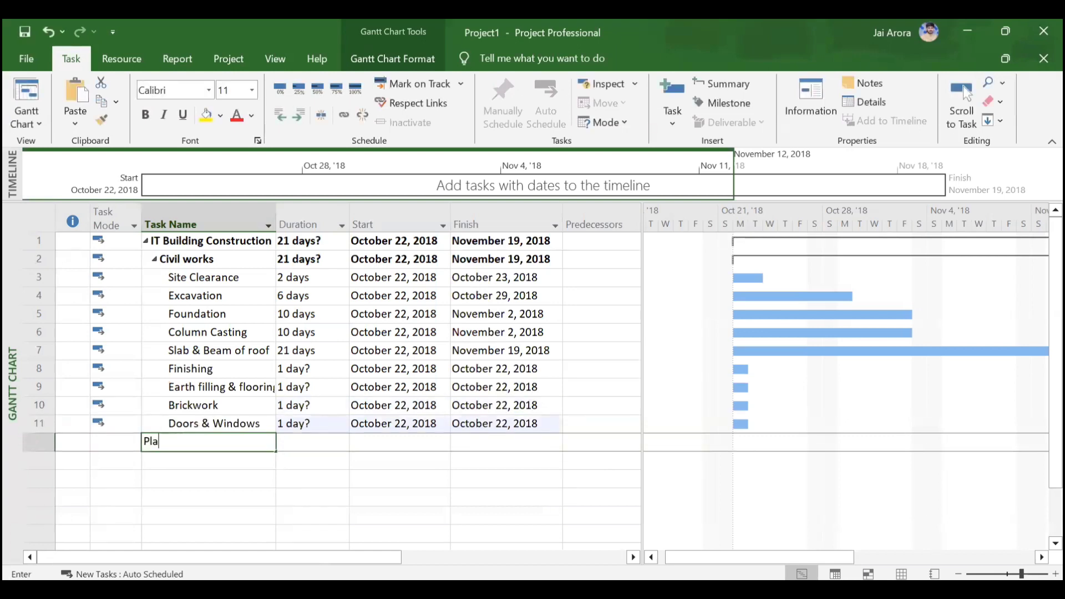
key("Return")
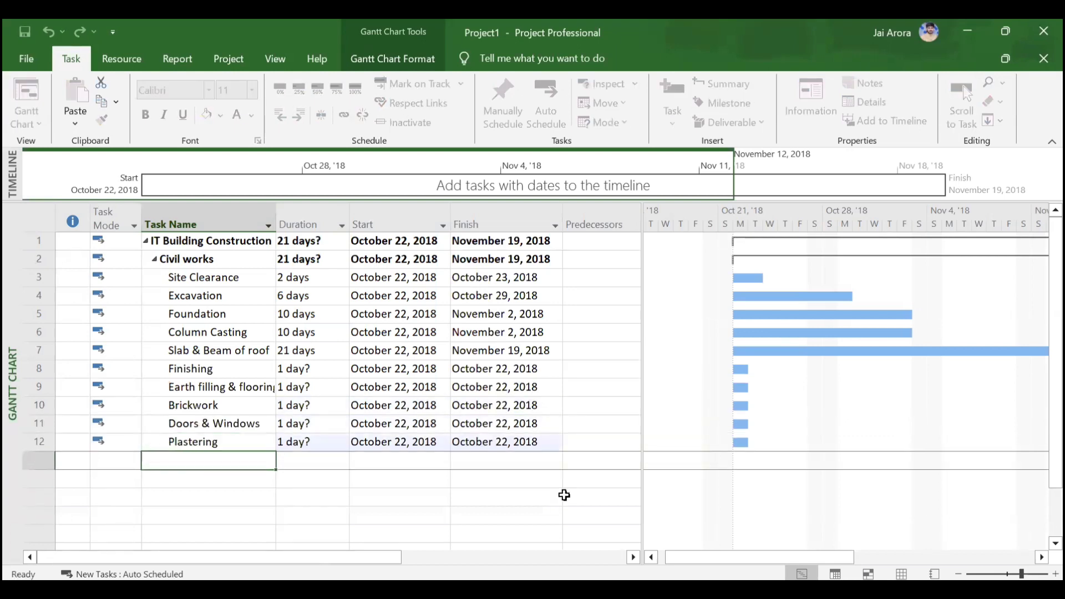
type("Painting")
key("Return")
key("Right")
key("Up")
key("Up")
key("Up")
key("Up")
key("Up")
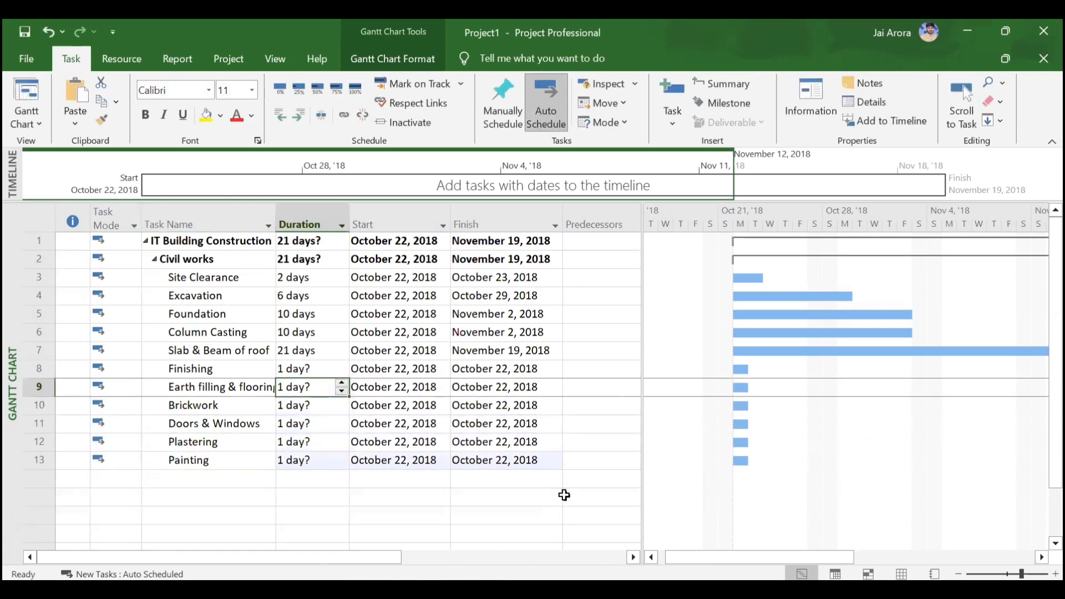
key("Left")
key("Left")
key("Right")
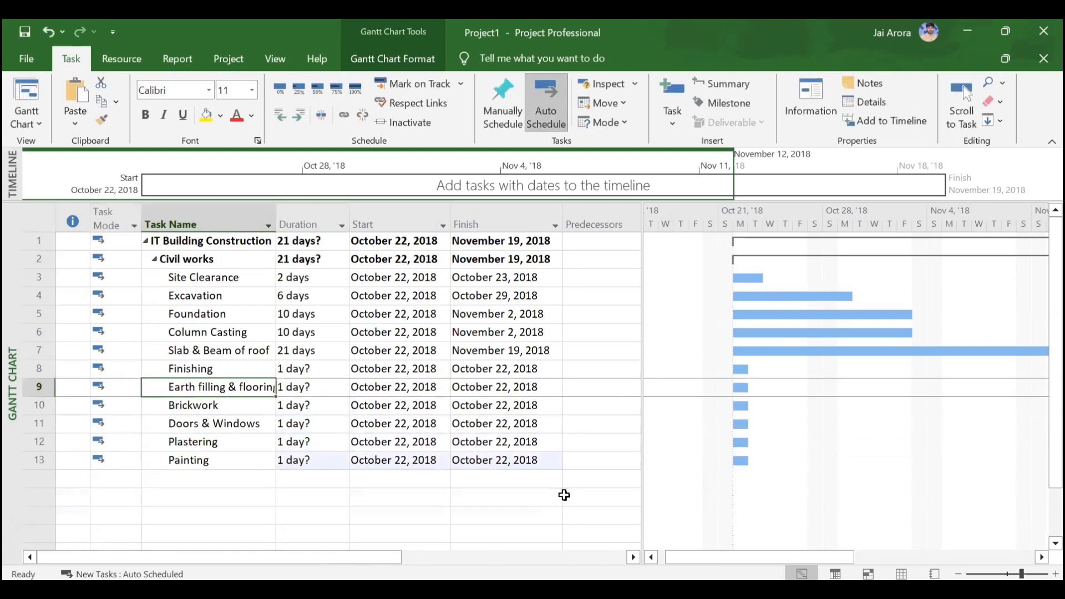
key("shift+Down")
key("shift+Down")
key("shift+Down")
key("shift+Down")
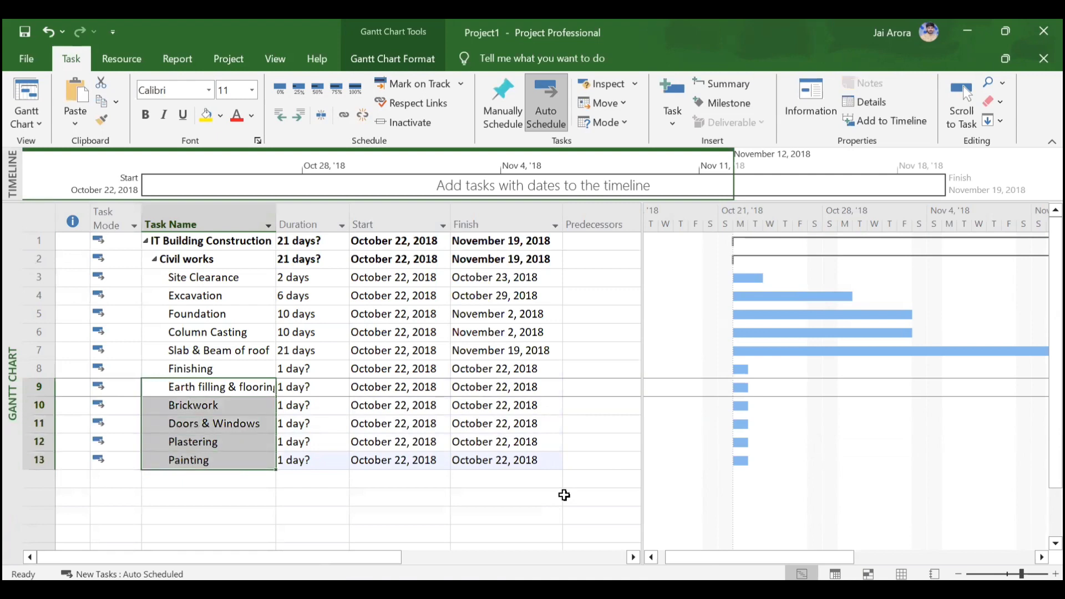
Outdent the Finishing task one level to make it the summary task of the five tasks below it
key("Up")
key("shift+space")
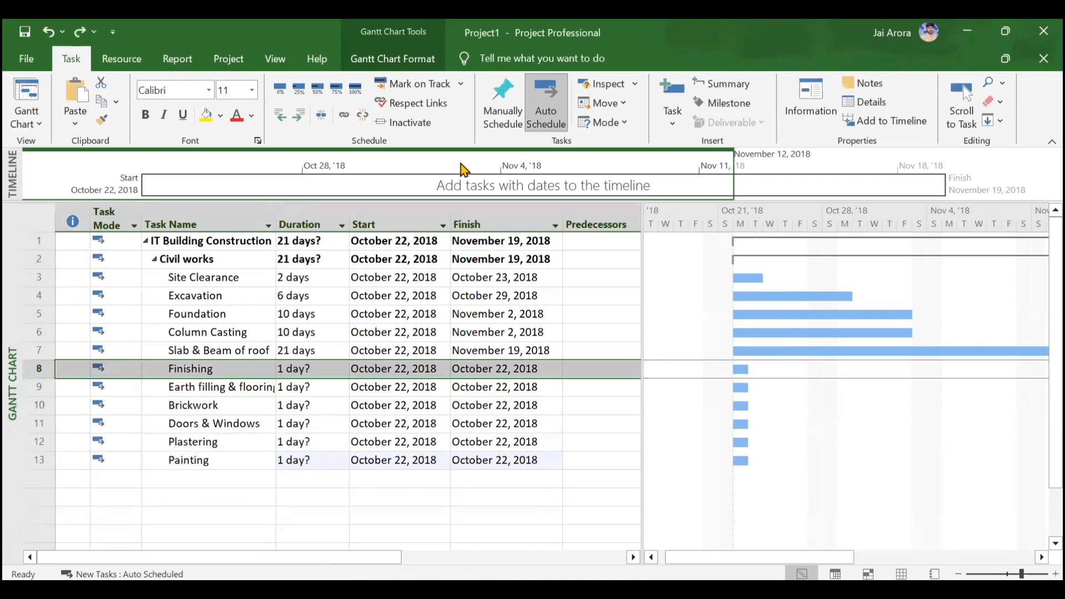
left_click(280, 117)
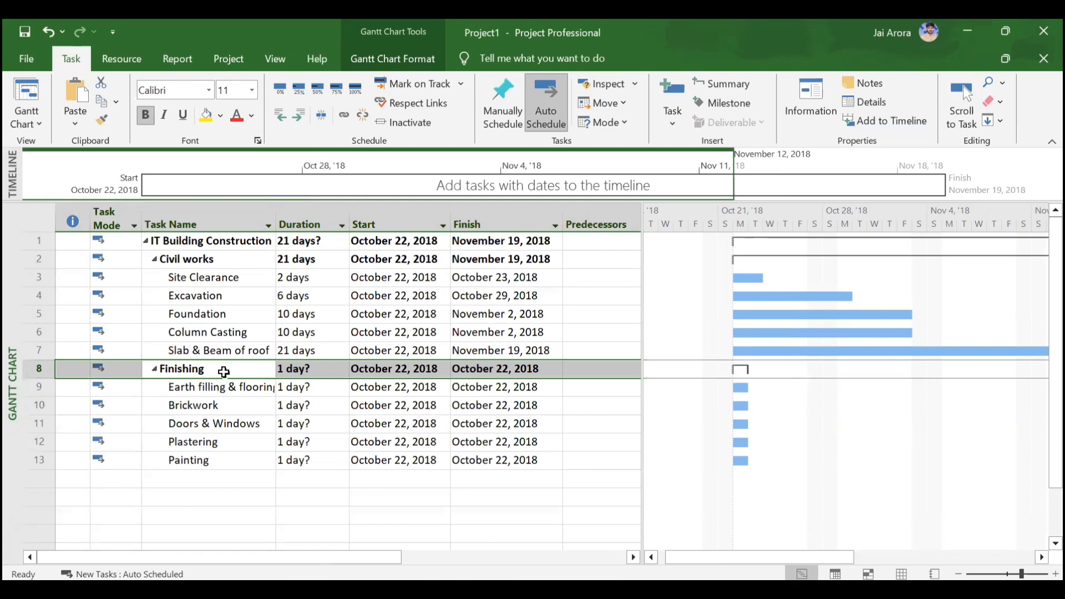
Set the durations: Earth filling & flooring 10 days, Brickwork 10 days, Doors & Windows 3 days, Plastering 10 days and Painting 7 days
left_click(319, 388)
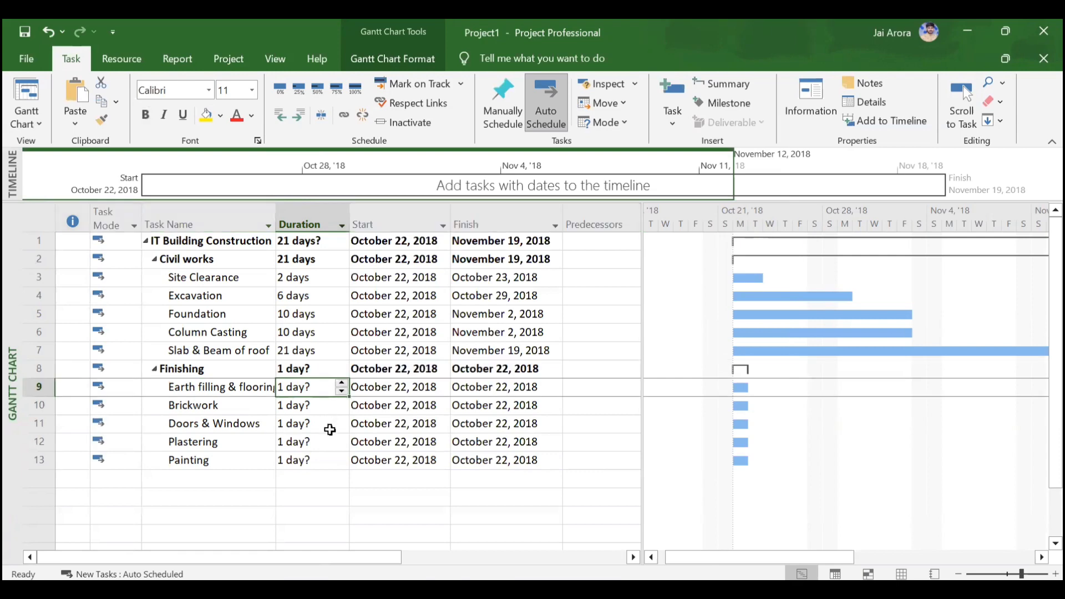
type("10")
key("Return")
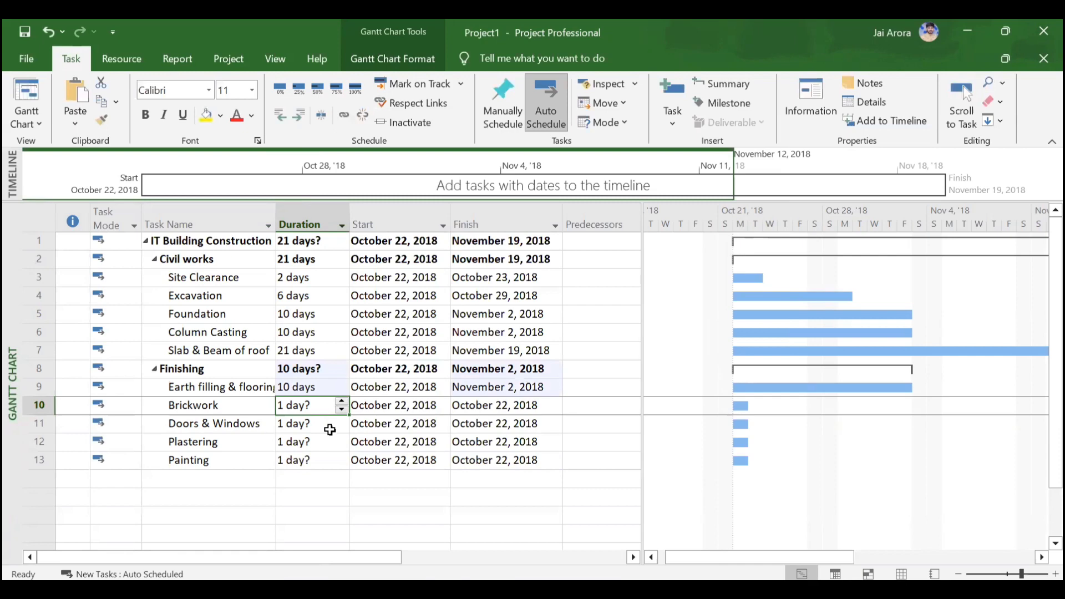
type("10")
key("Return")
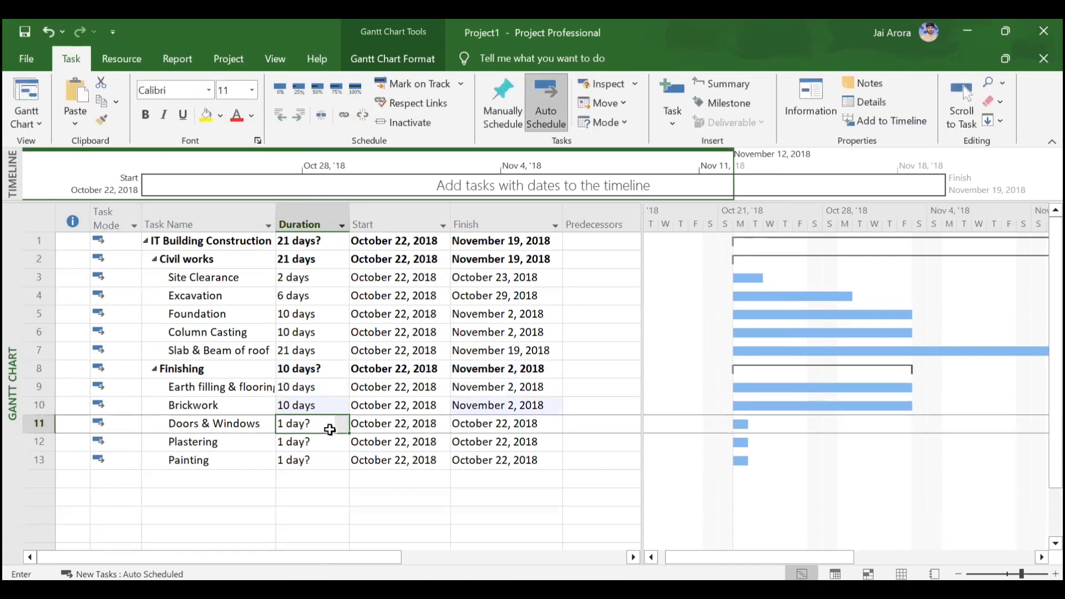
type("3")
key("Return")
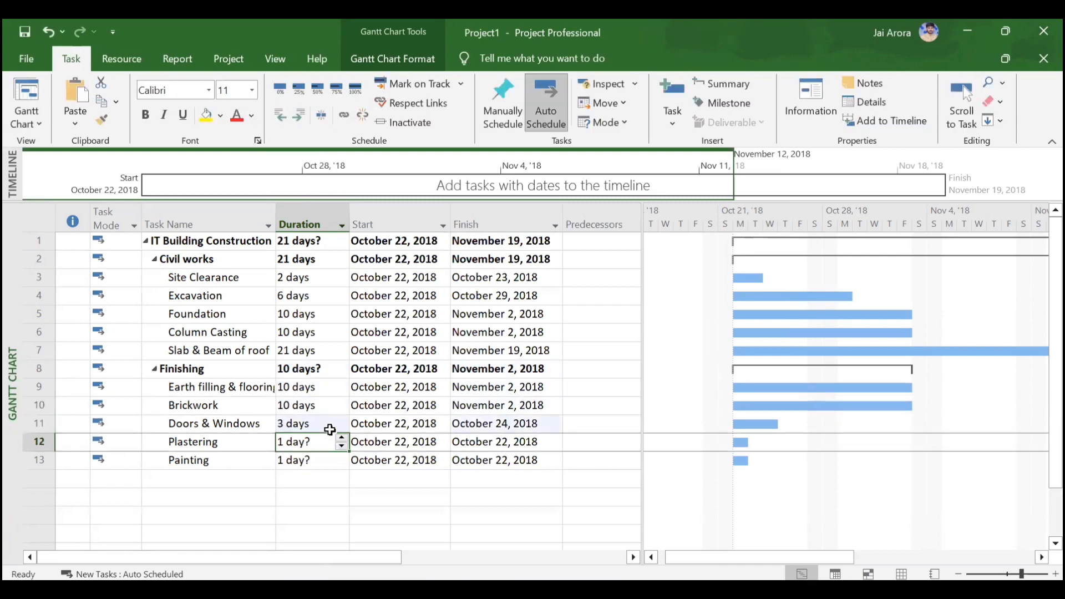
type("10")
key("Return")
type("7")
key("Return")
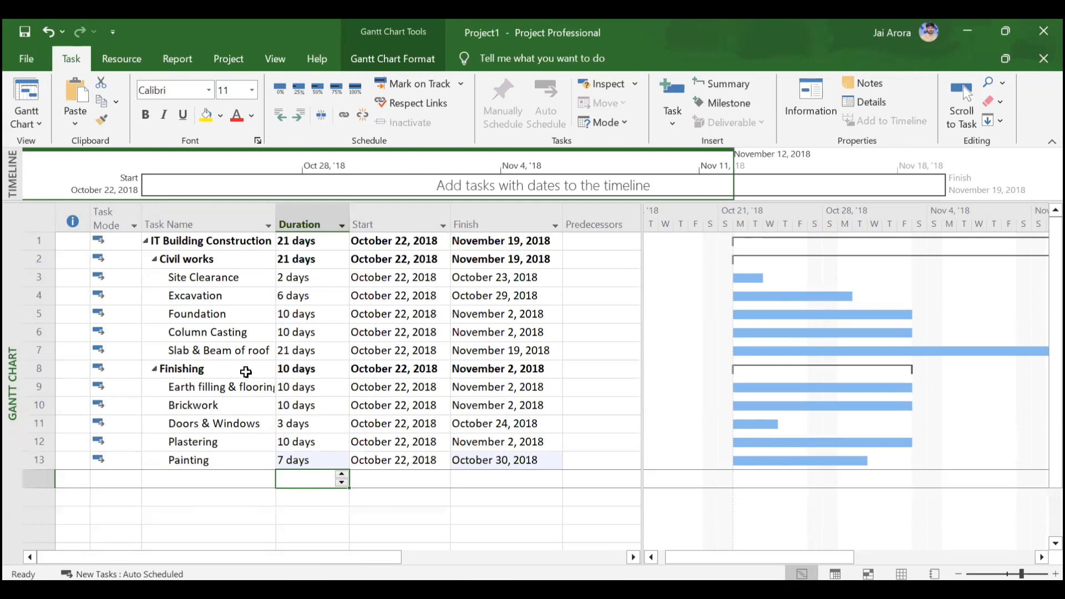
Add three tasks below Painting: MEP Works, Plumbing and Electrical works
left_click(211, 481)
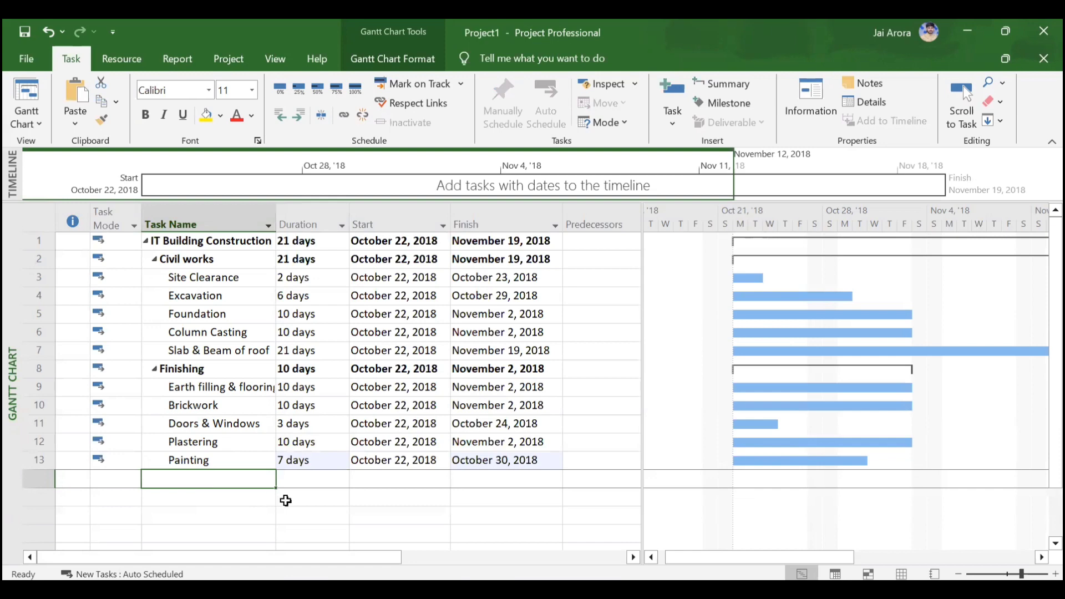
type("MEP")
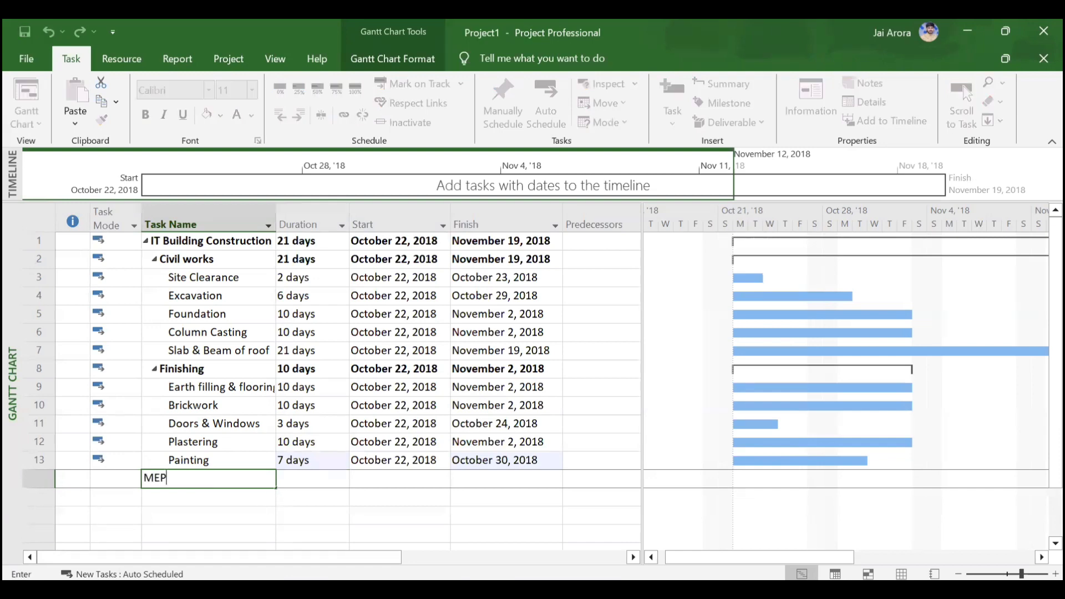
type(" Works")
key("Return")
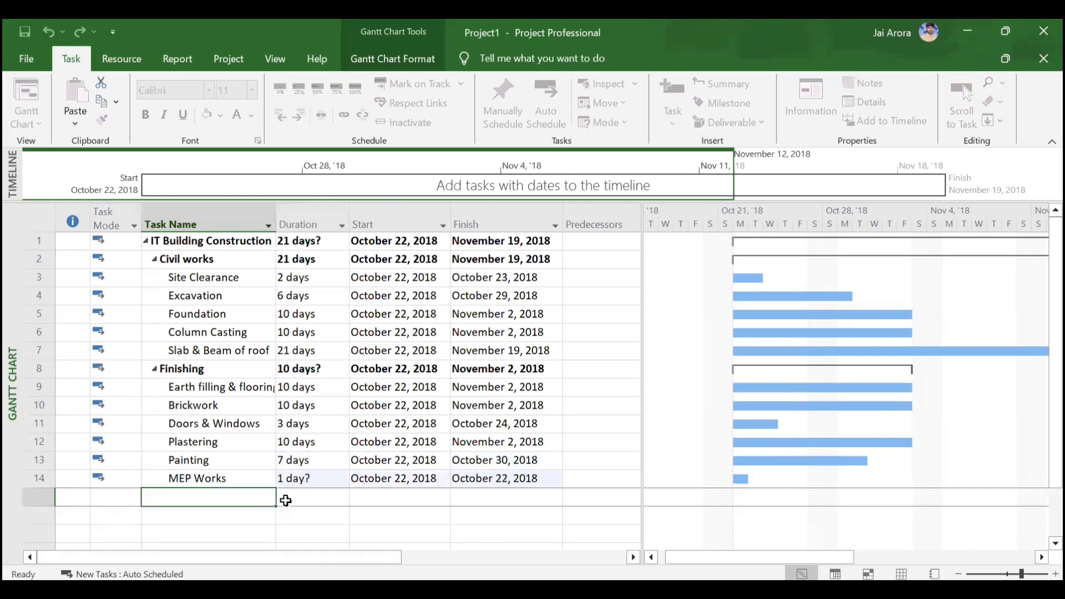
type("Plumbing")
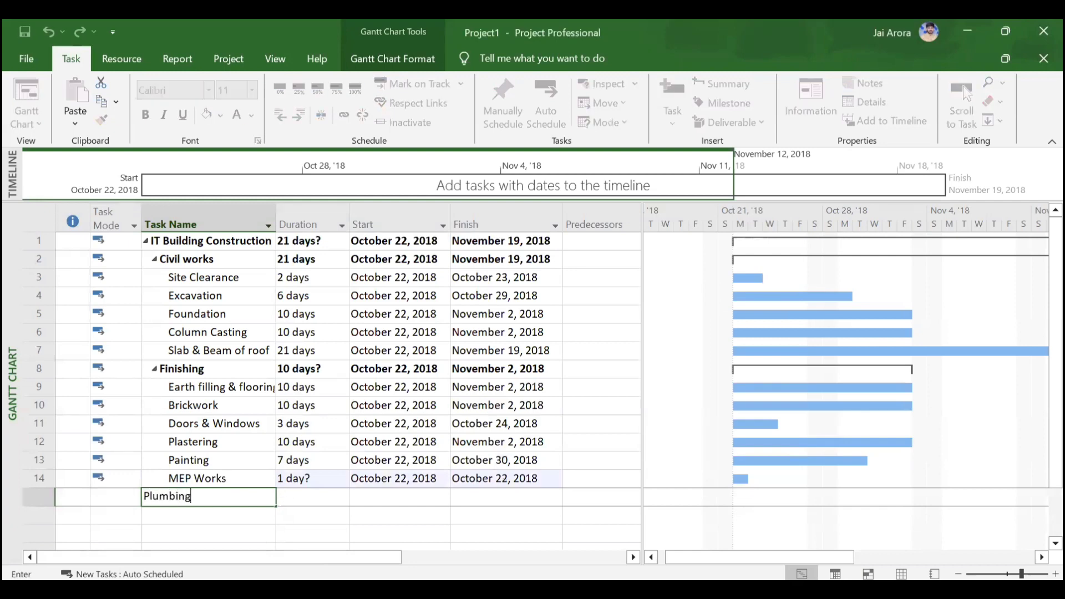
key("Return")
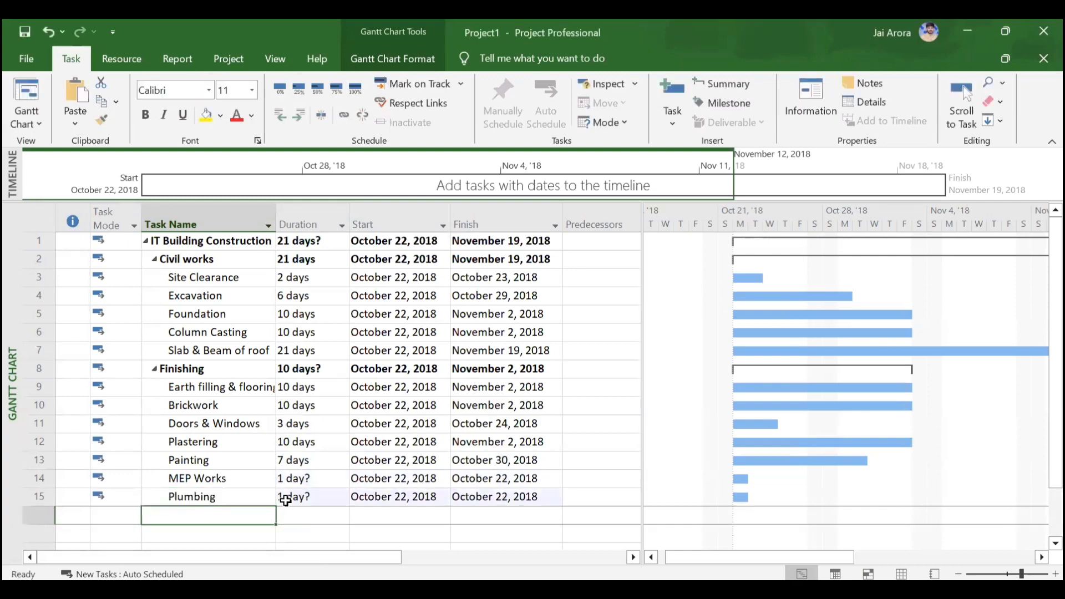
type("Electrical works")
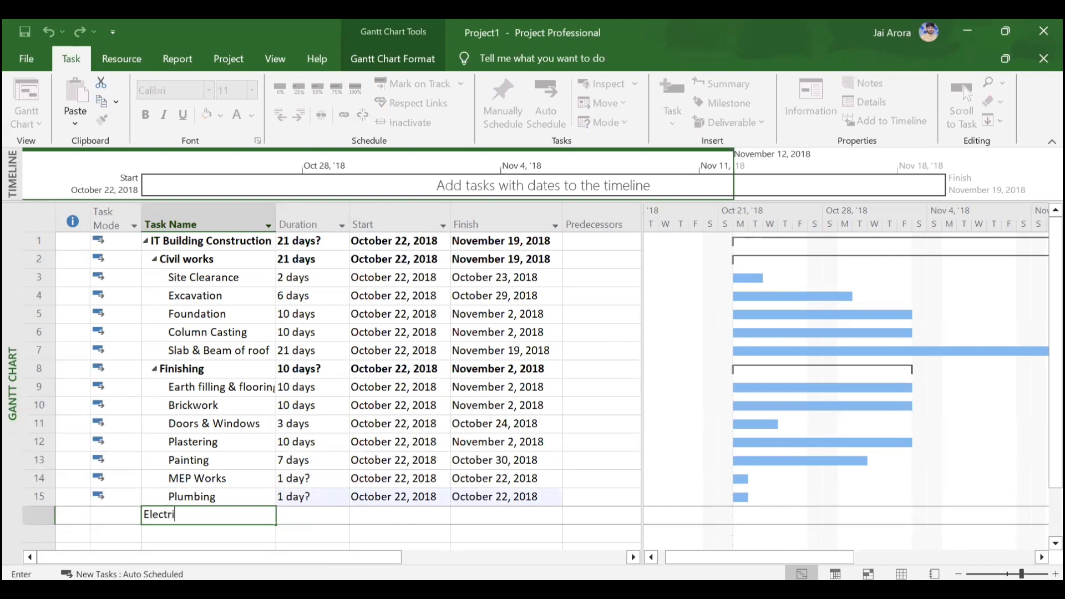
key("Return")
Outdent MEP Works one level to make it the summary task of Plumbing and Electrical works
key("Up")
key("Up")
key("Up")
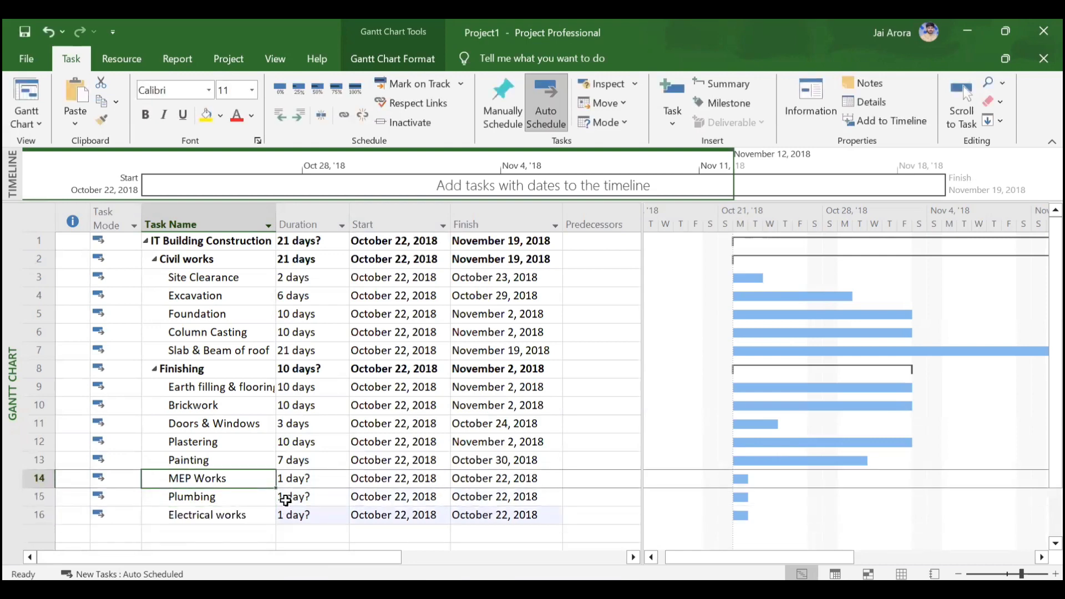
left_click(280, 115)
Set the durations of Plumbing and Electrical works to 7 days each
key("Right")
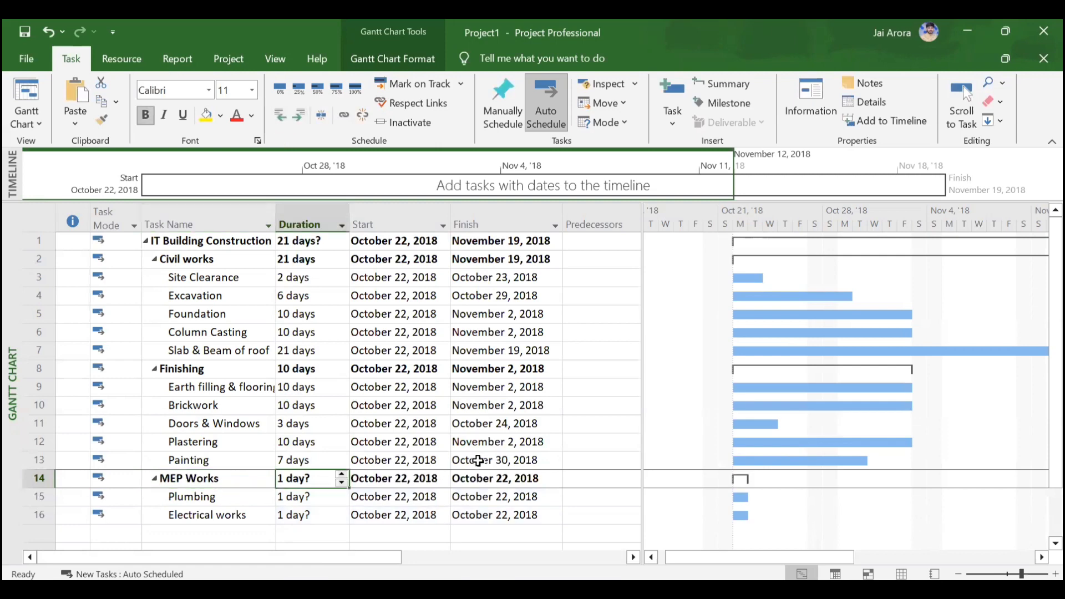
key("Down")
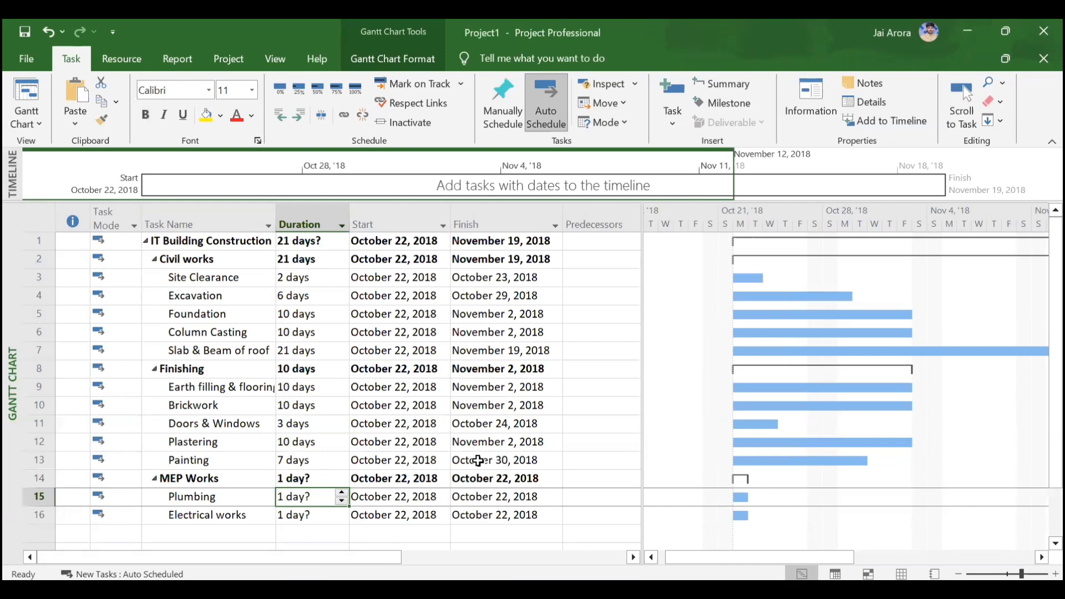
type("7")
key("Return")
type("7")
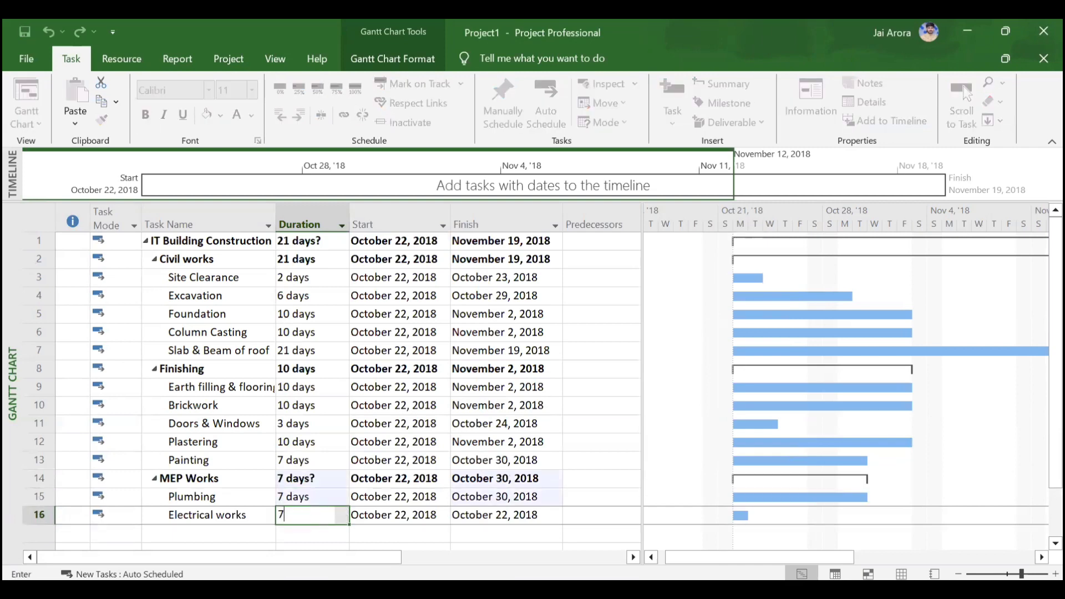
key("Return")
Add a task named "Handover" below Electrical works and outdent it to the same level as MEP Works
key("Left")
key("Left")
key("Right")
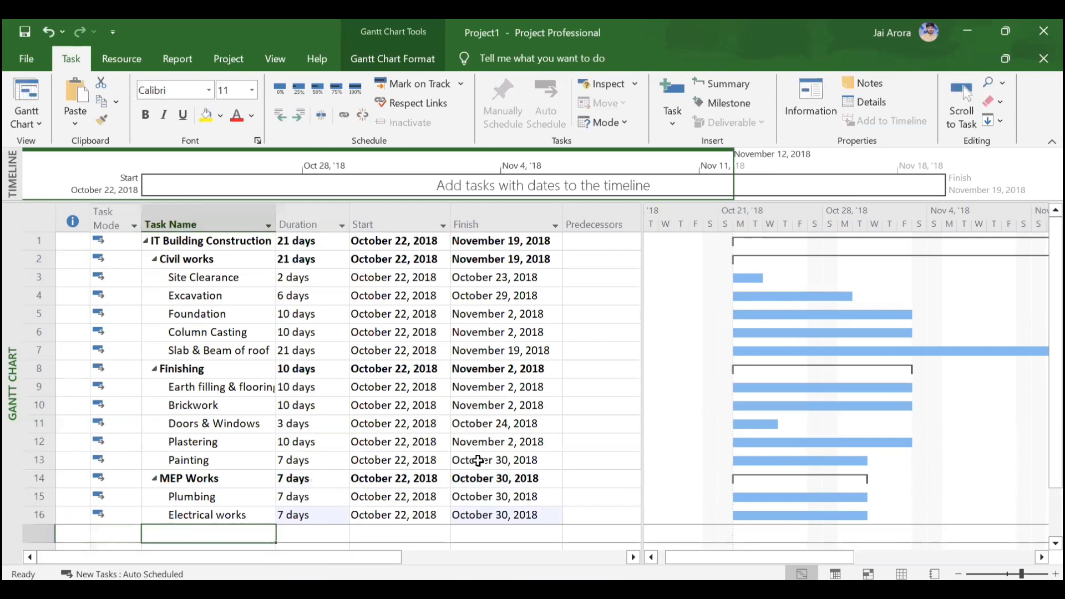
type("Handover")
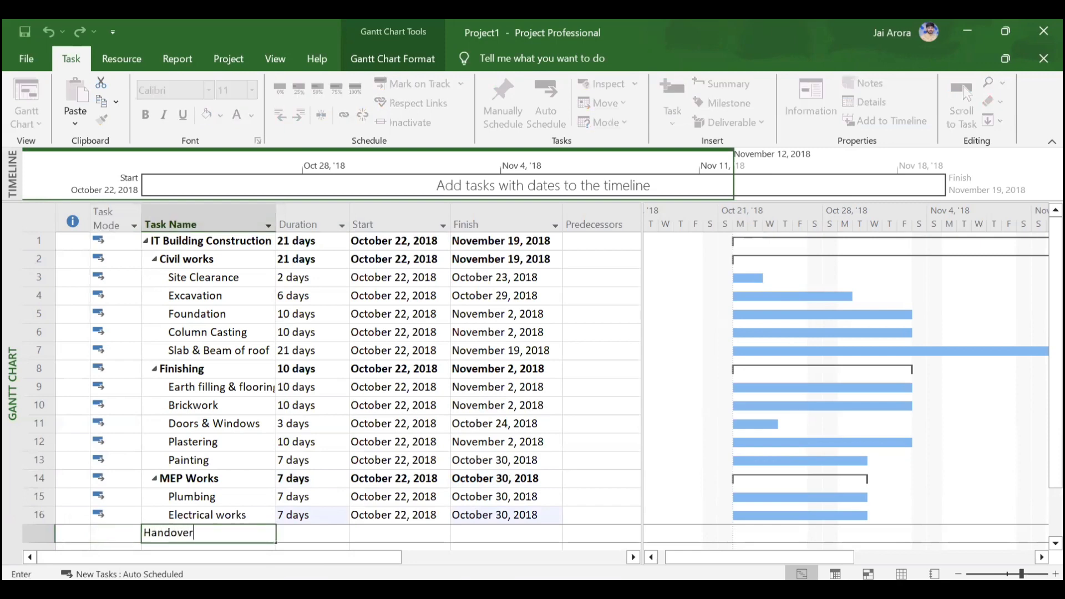
key("Return")
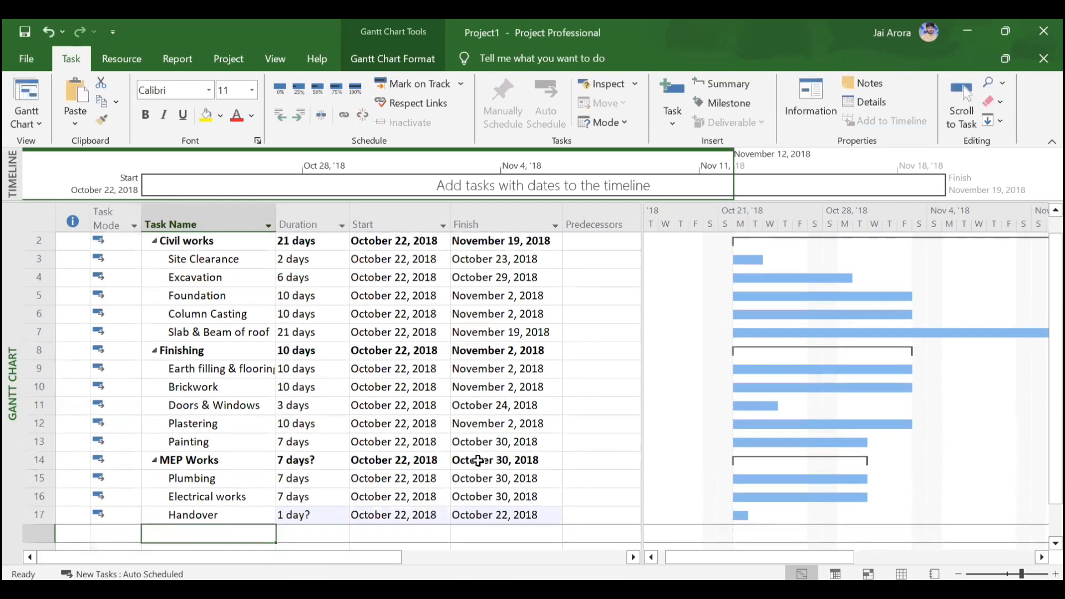
key("Up")
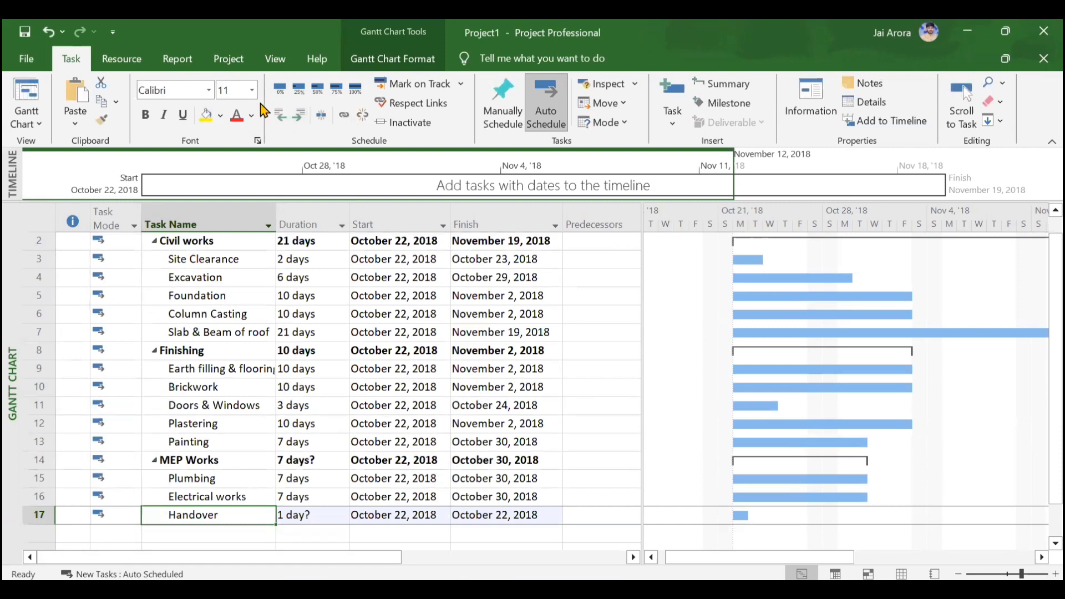
left_click(278, 116)
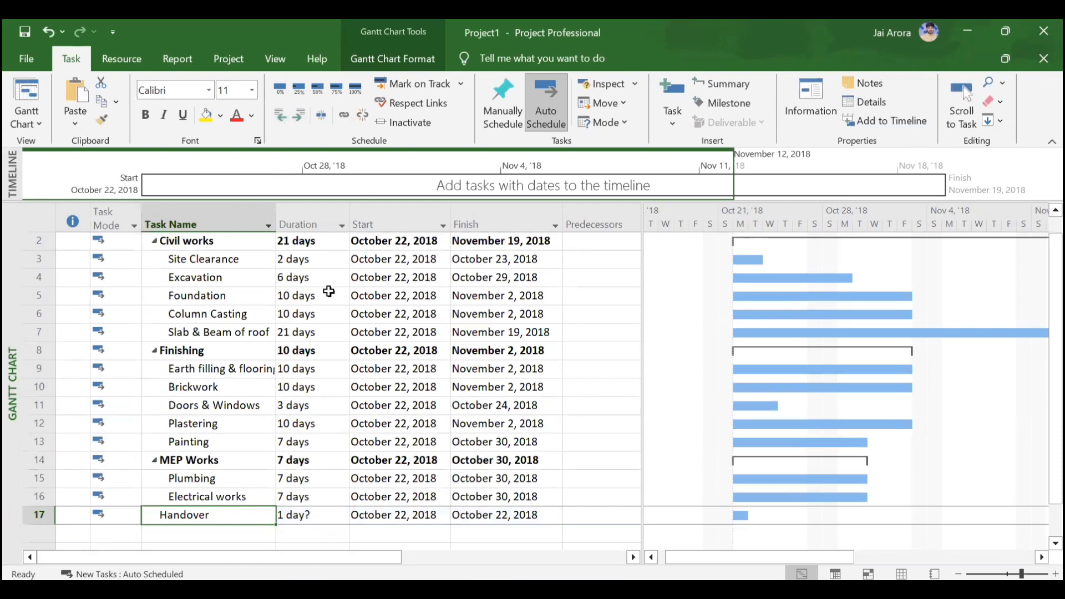
key("Down")
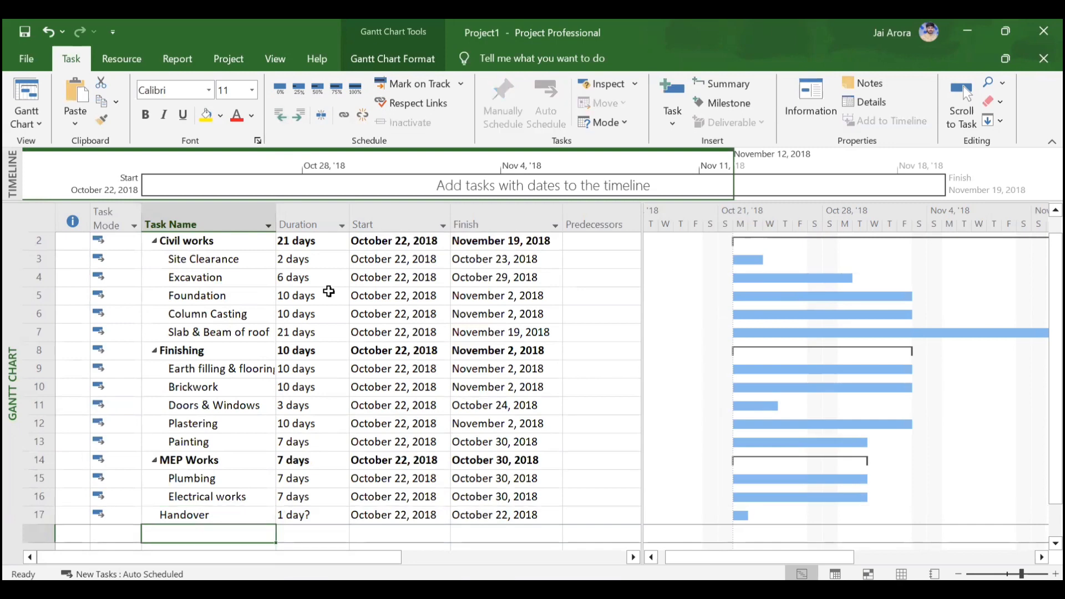
Add a task named "Project Completion" below Handover
type("Proje")
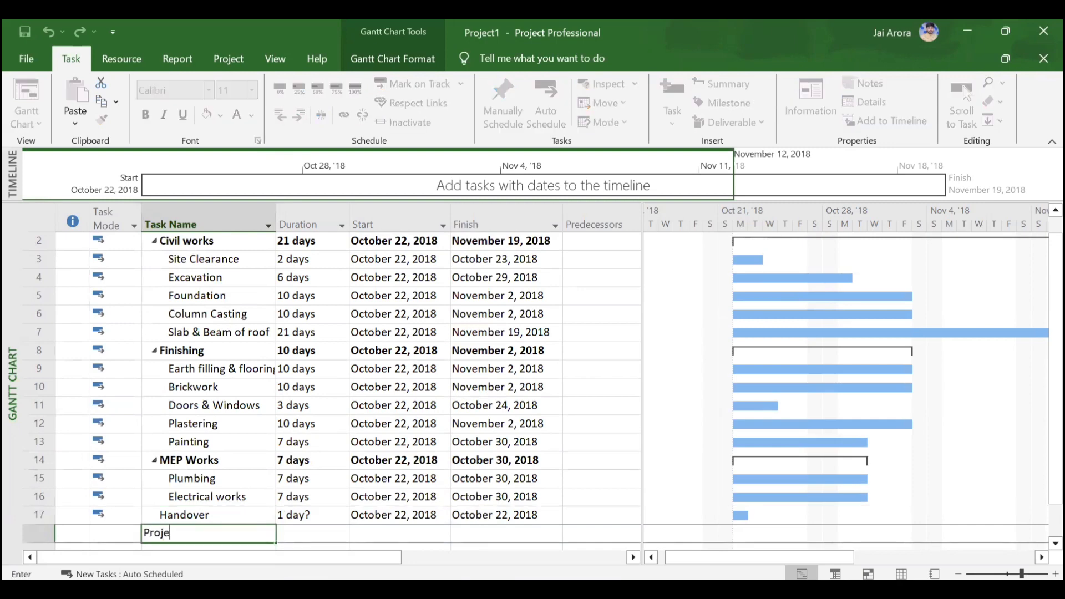
type("ct Com")
type("pletion")
key("Return")
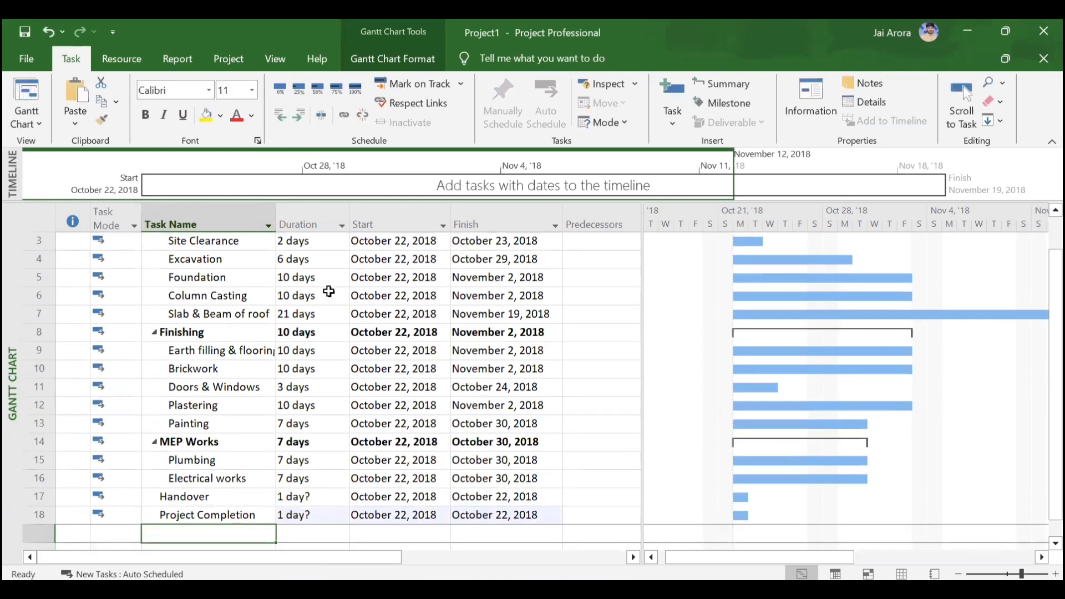
Set the duration of Project Completion to 0 days and the duration of Handover to 1 day
key("Up")
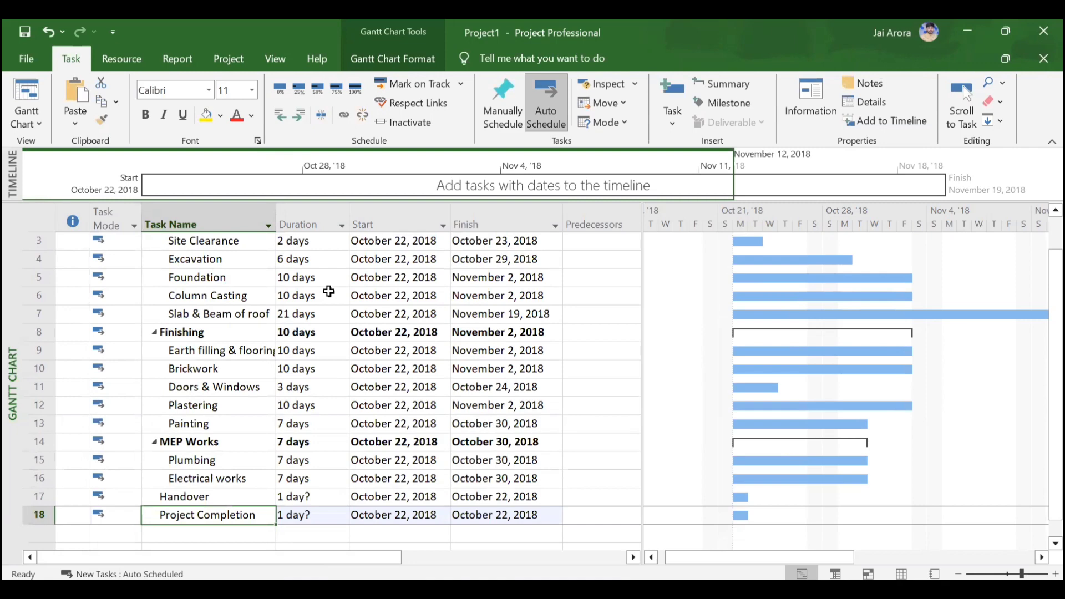
key("Tab")
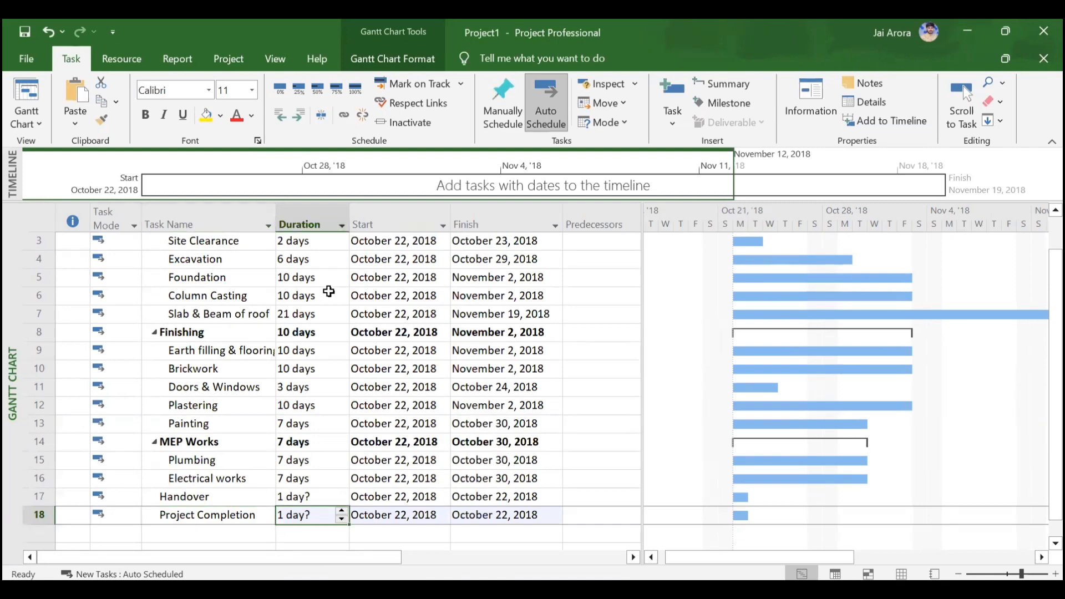
type("0")
key("Return")
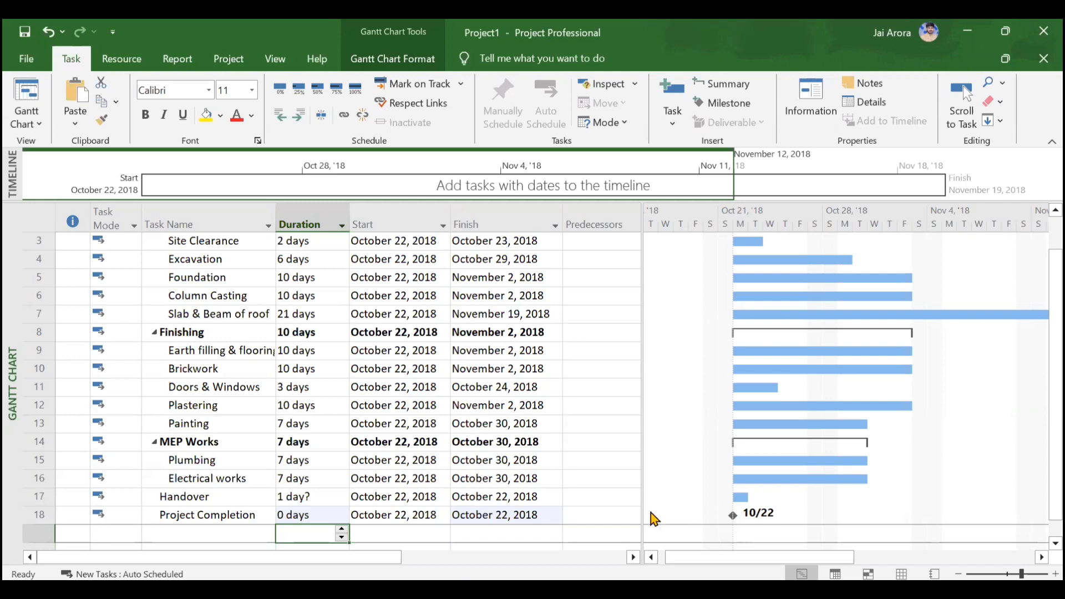
left_click(319, 499)
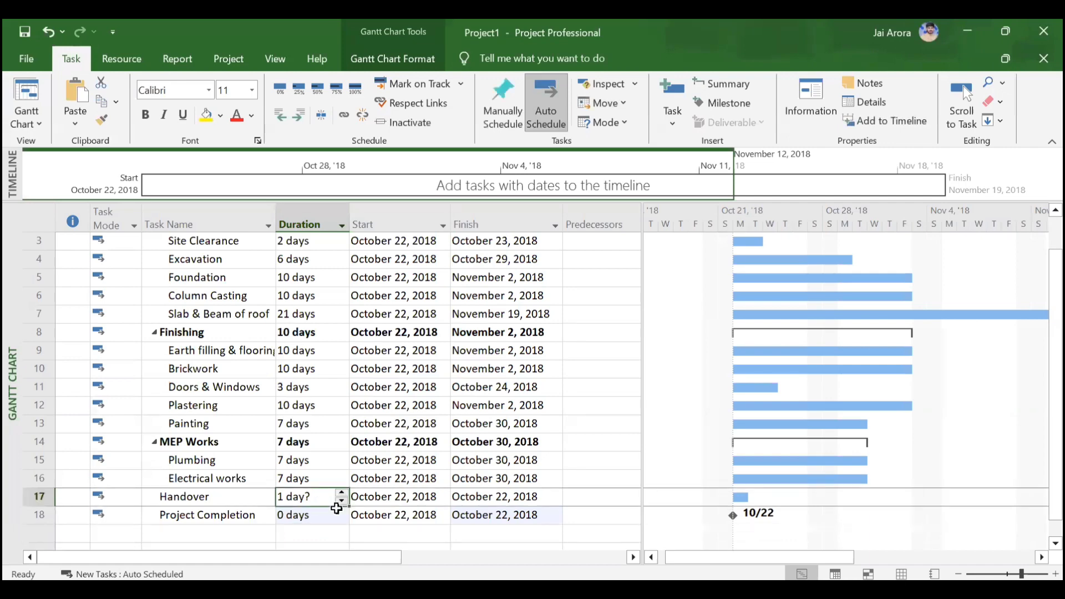
type("1")
key("Return")
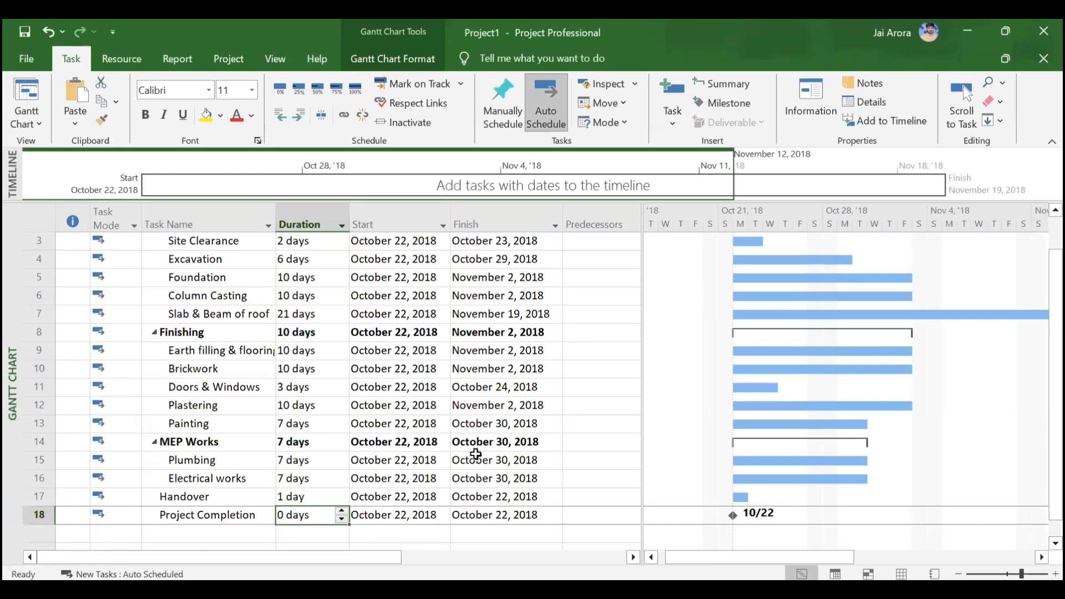
Make the task names Handover and Project Completion bold
left_click(241, 500)
left_click(249, 516)
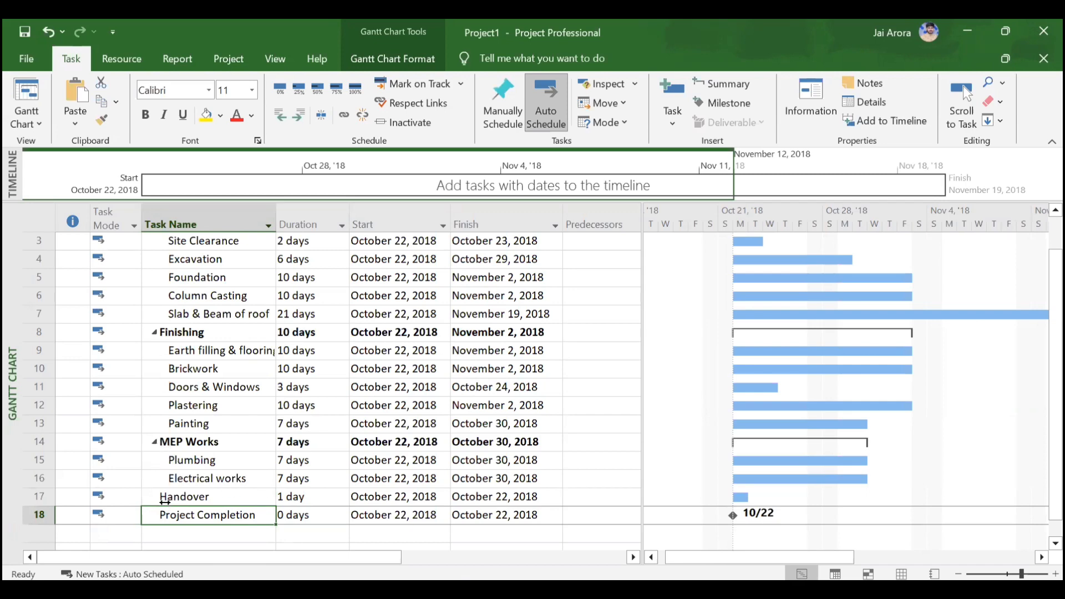
left_click(214, 499)
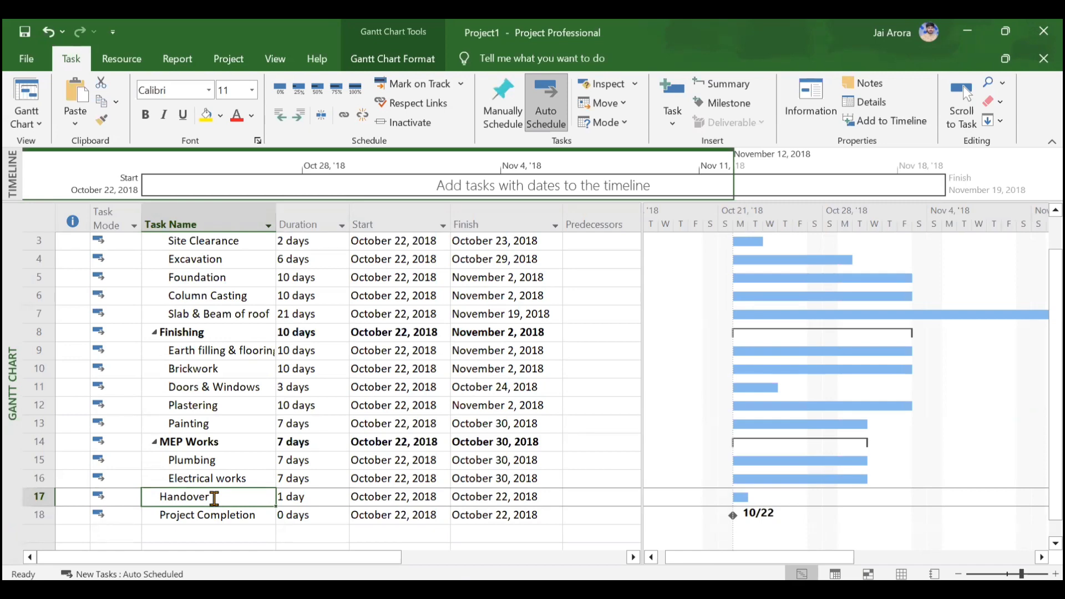
key("ctrl+b")
key("Down")
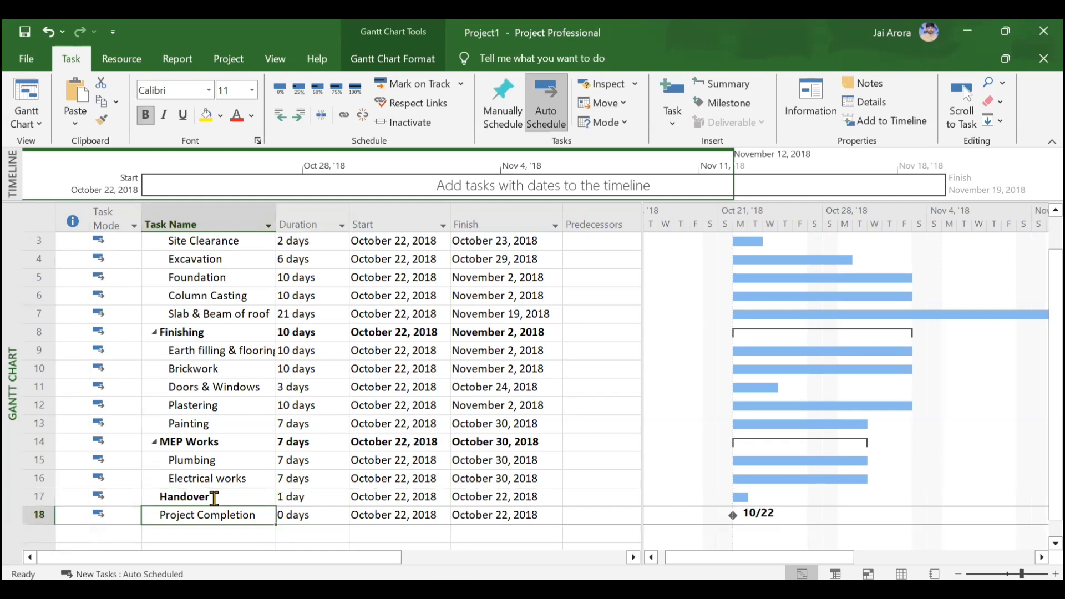
key("ctrl+b")
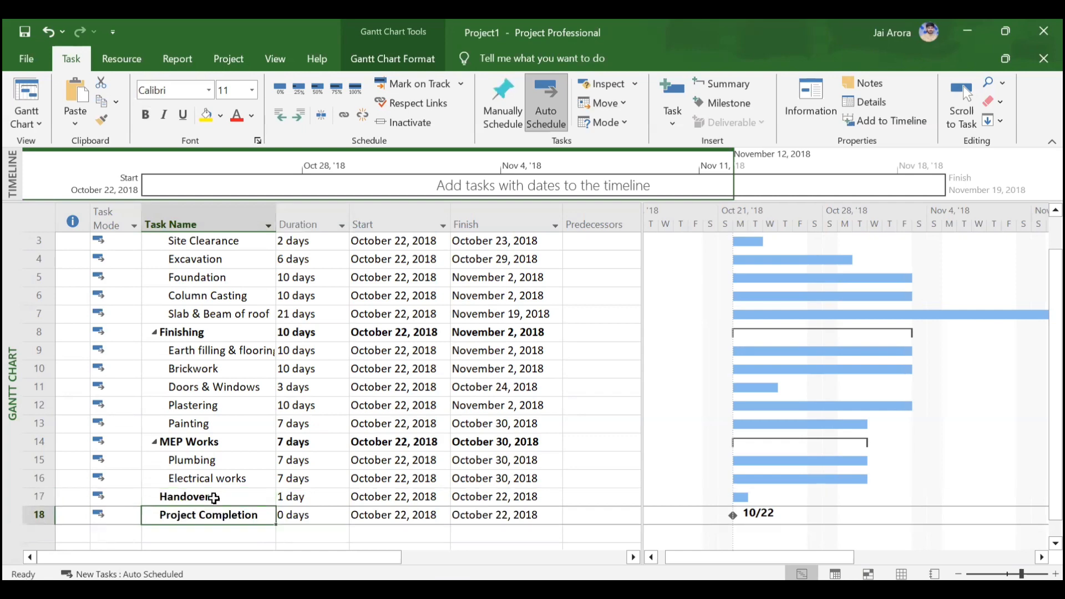
Set the finish date of the Civil works summary task to November 26, 2018 and inspect its bars in the Gantt chart
scroll(326, 459, "down", 1)
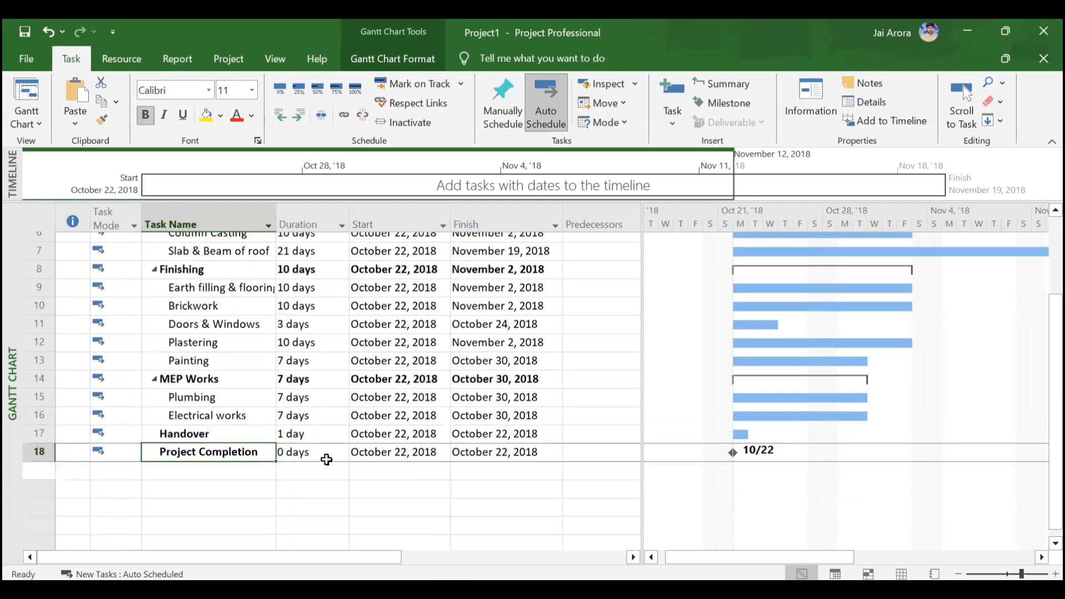
scroll(326, 460, "up", 2)
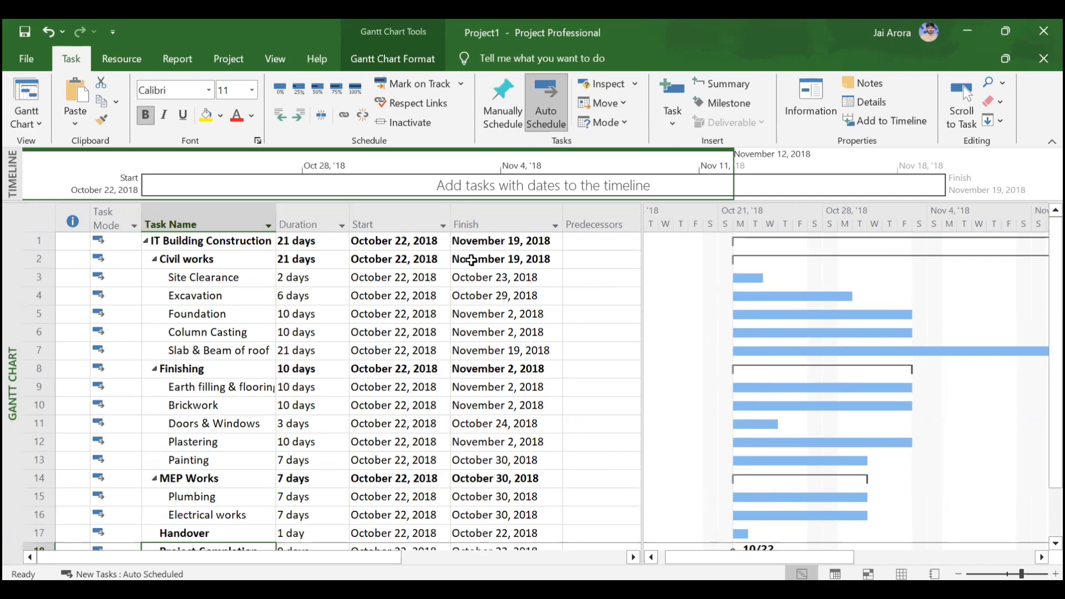
left_click(503, 259)
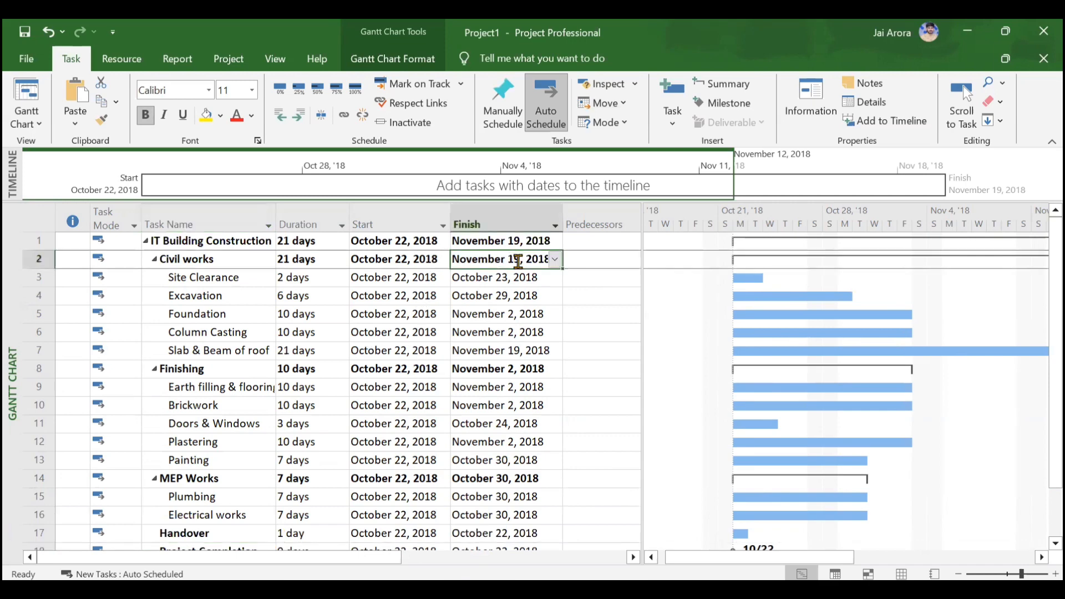
left_click(556, 260)
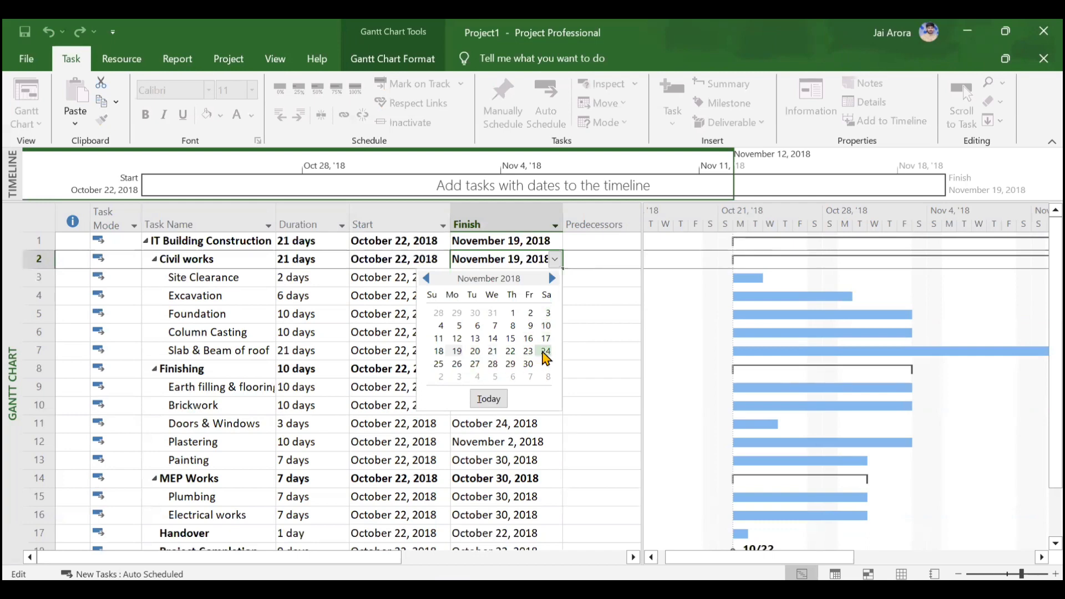
left_click(456, 364)
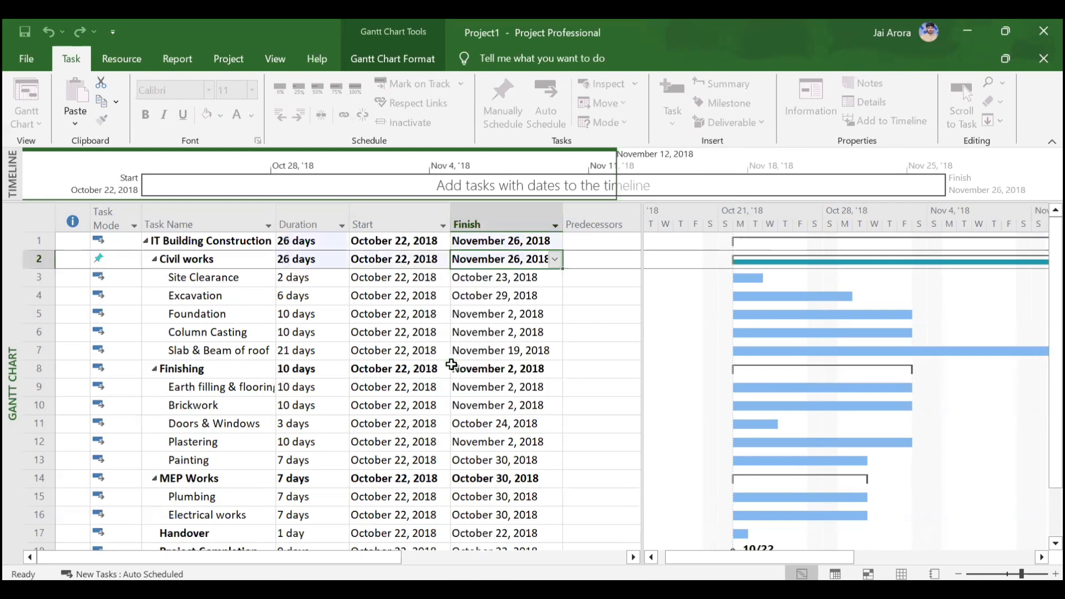
left_click_drag(847, 559, 932, 302)
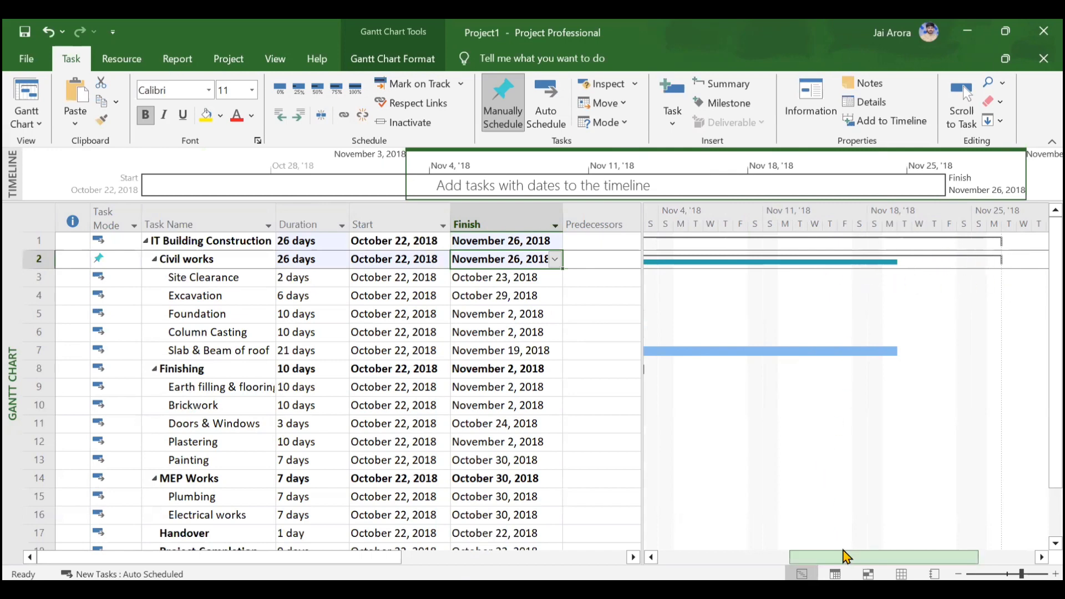
left_click_drag(846, 555, 749, 555)
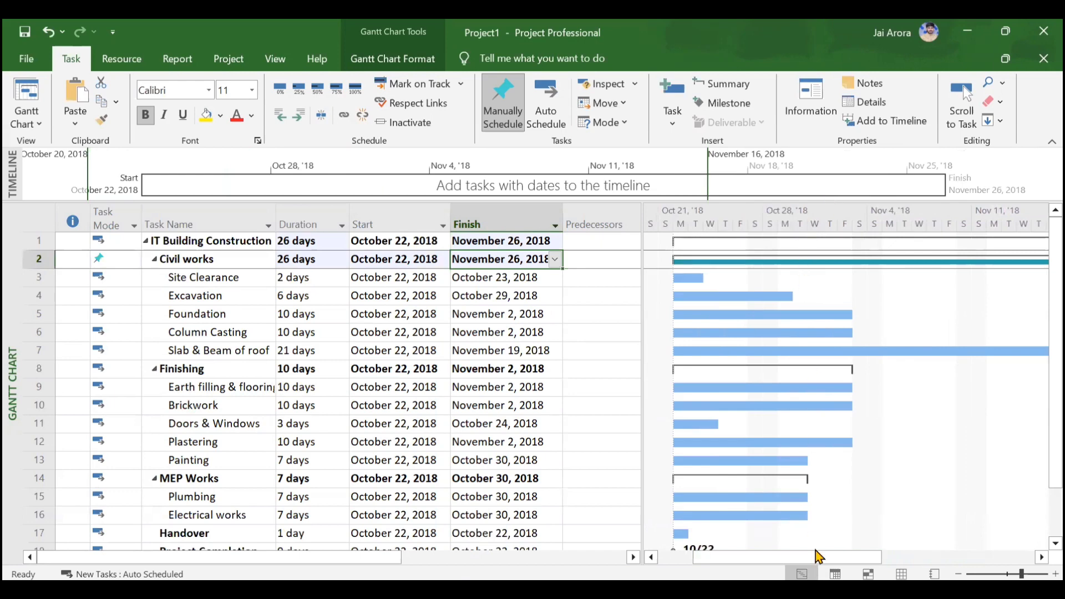
left_click_drag(823, 560, 885, 558)
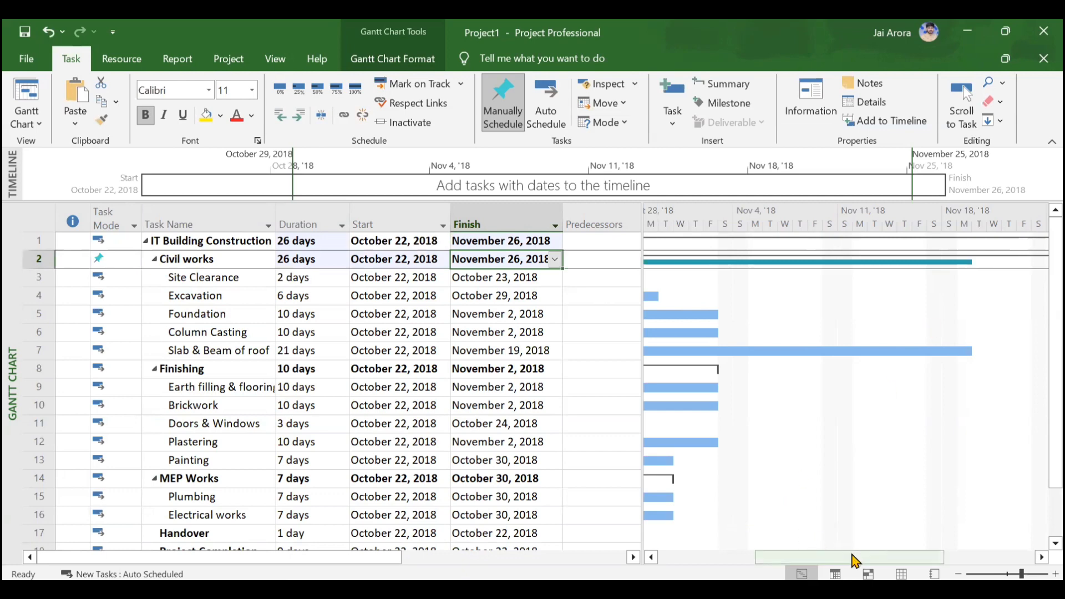
left_click_drag(855, 560, 890, 560)
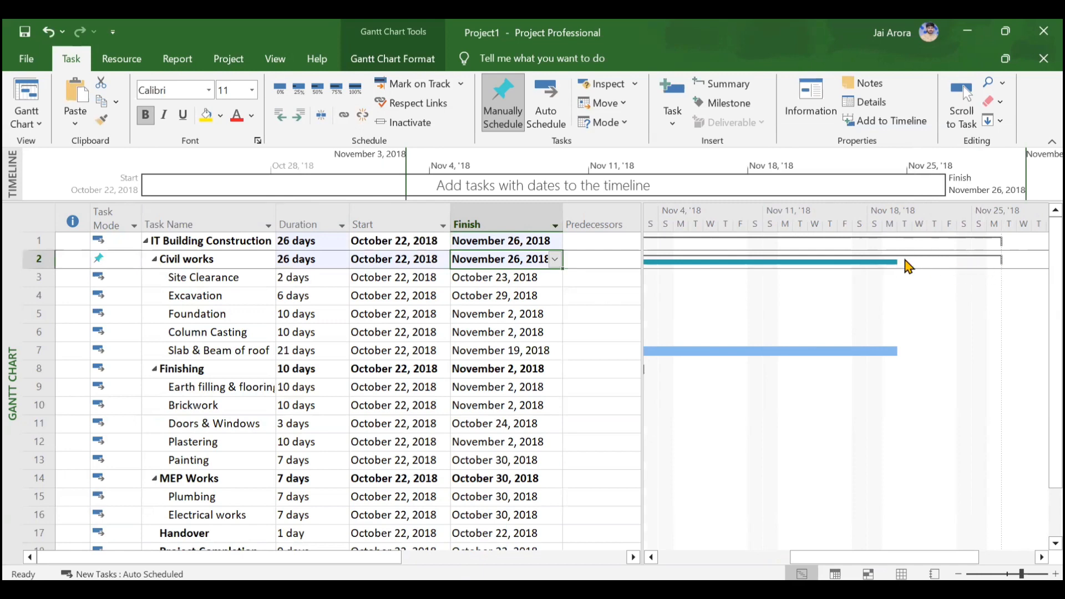
Change the finish date of the Civil works summary task to November 15, 2018 and inspect its Gantt bars
left_click(556, 260)
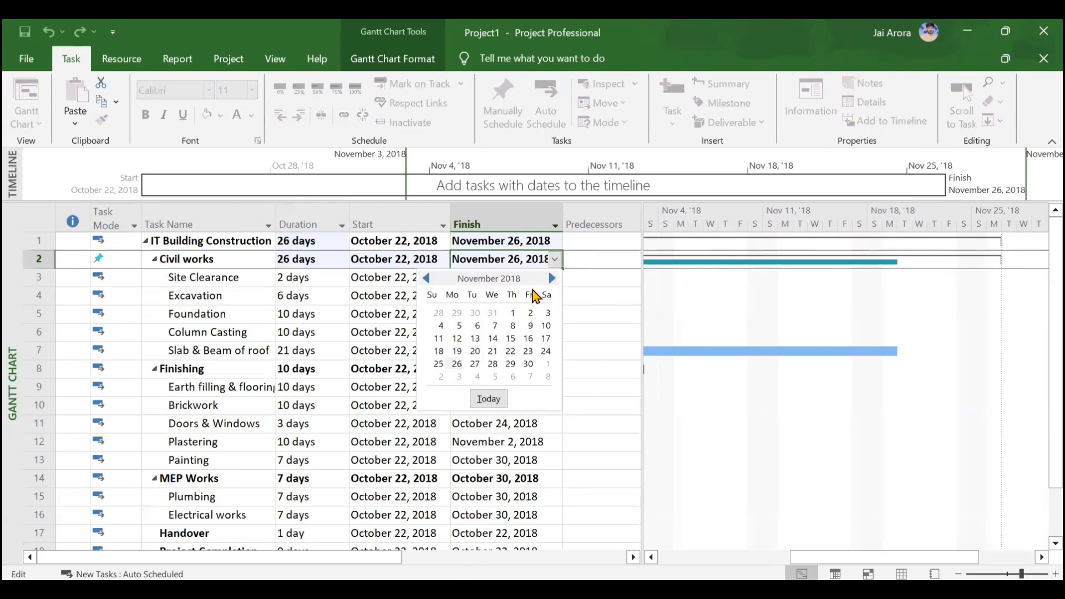
left_click(511, 338)
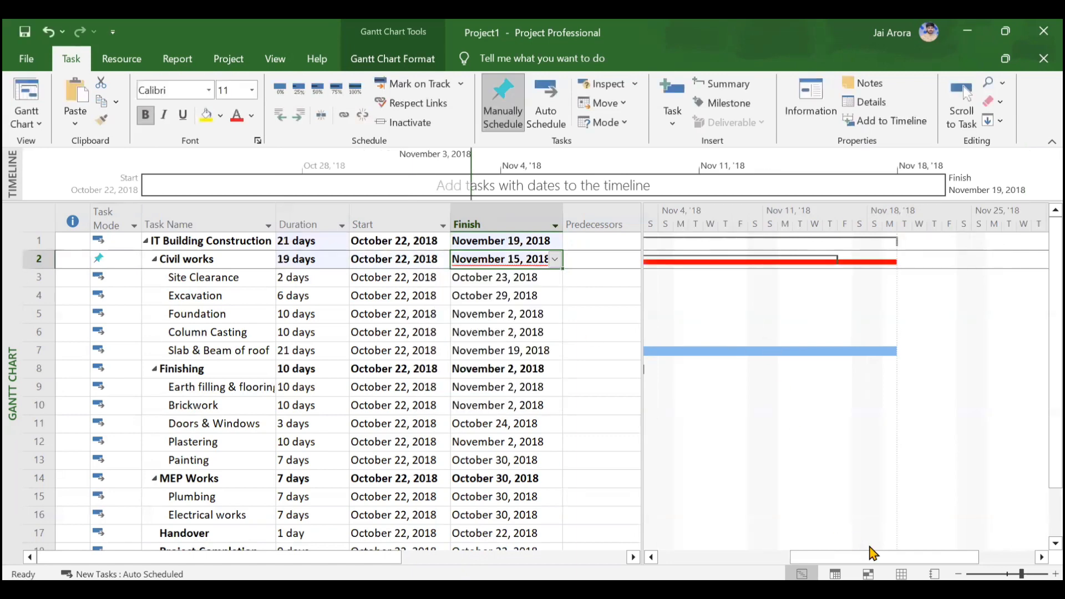
left_click_drag(873, 552, 834, 538)
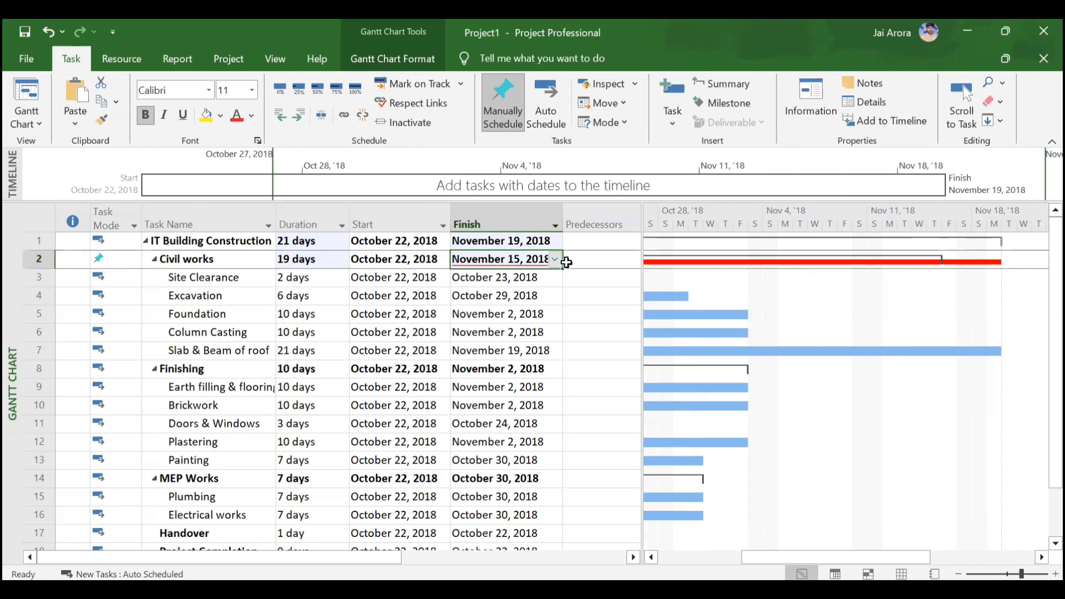
Switch the task mode of Civil works back to Auto Scheduled
left_click(107, 260)
left_click(133, 259)
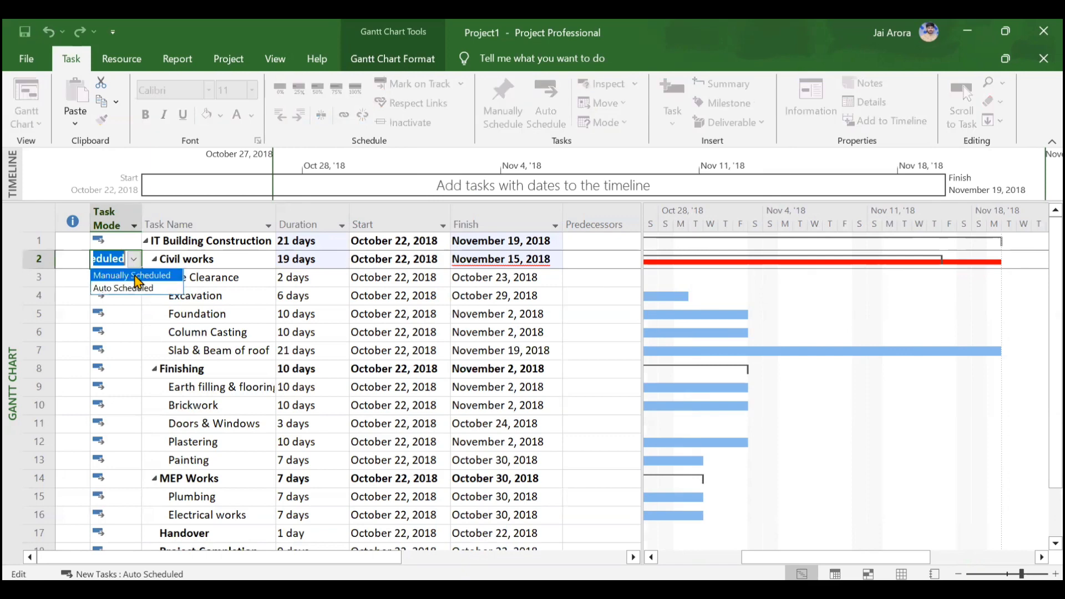
left_click(137, 288)
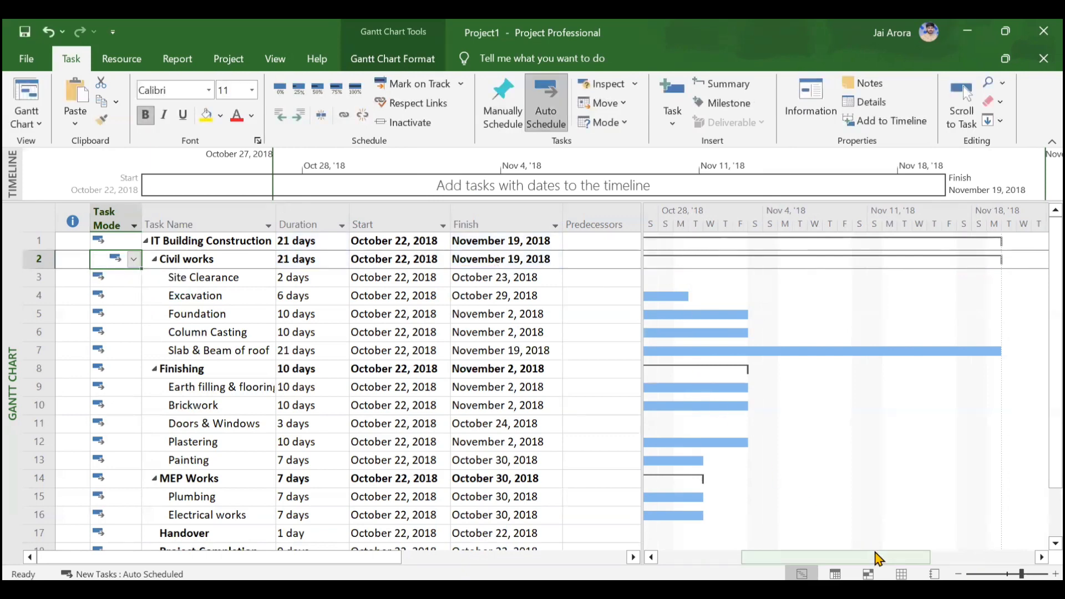
left_click_drag(878, 557, 816, 555)
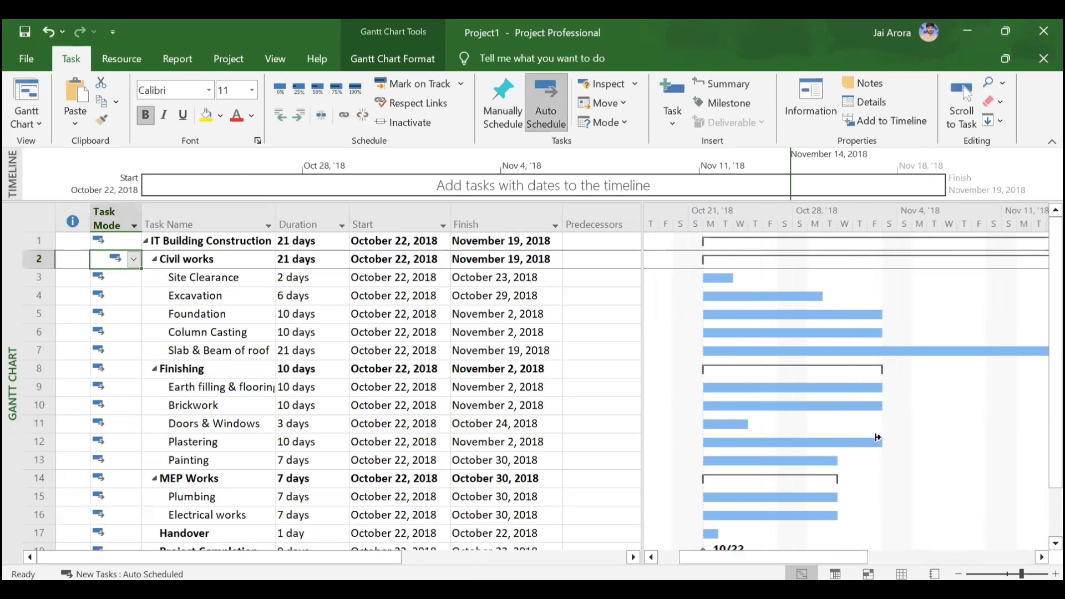